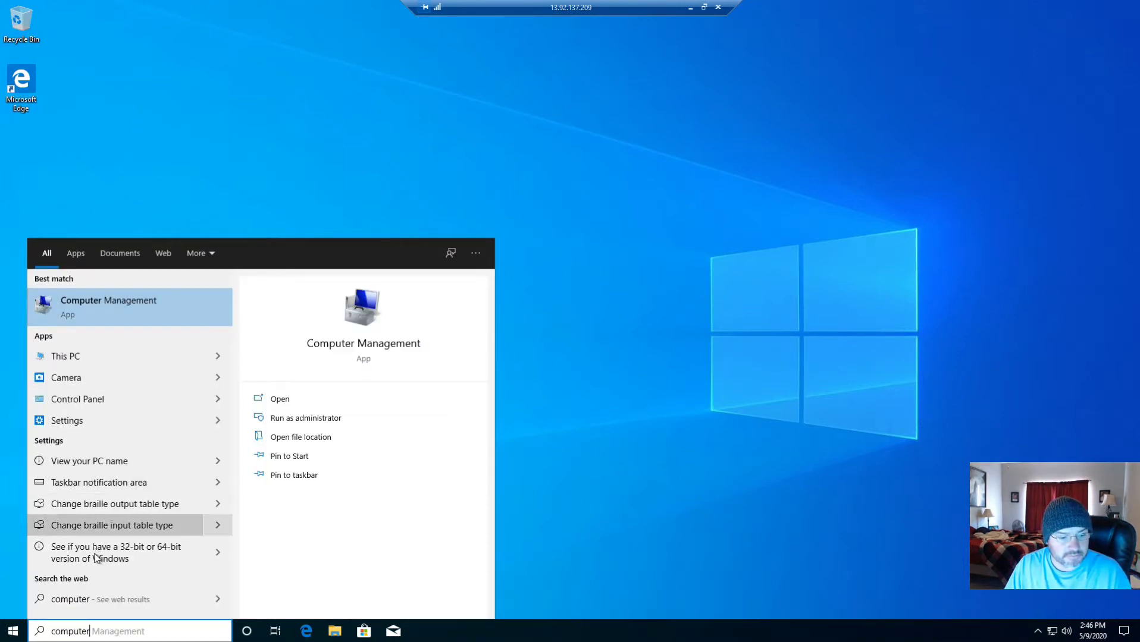
Open the Properties of This PC from the search results to show the System page
right_click(93, 356)
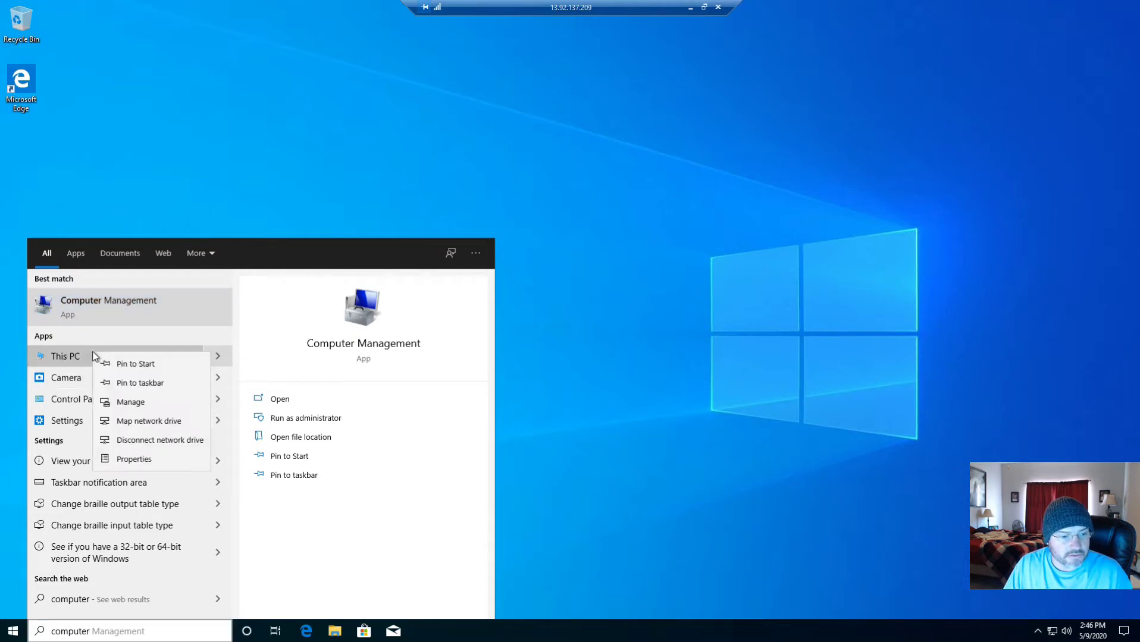
left_click(118, 464)
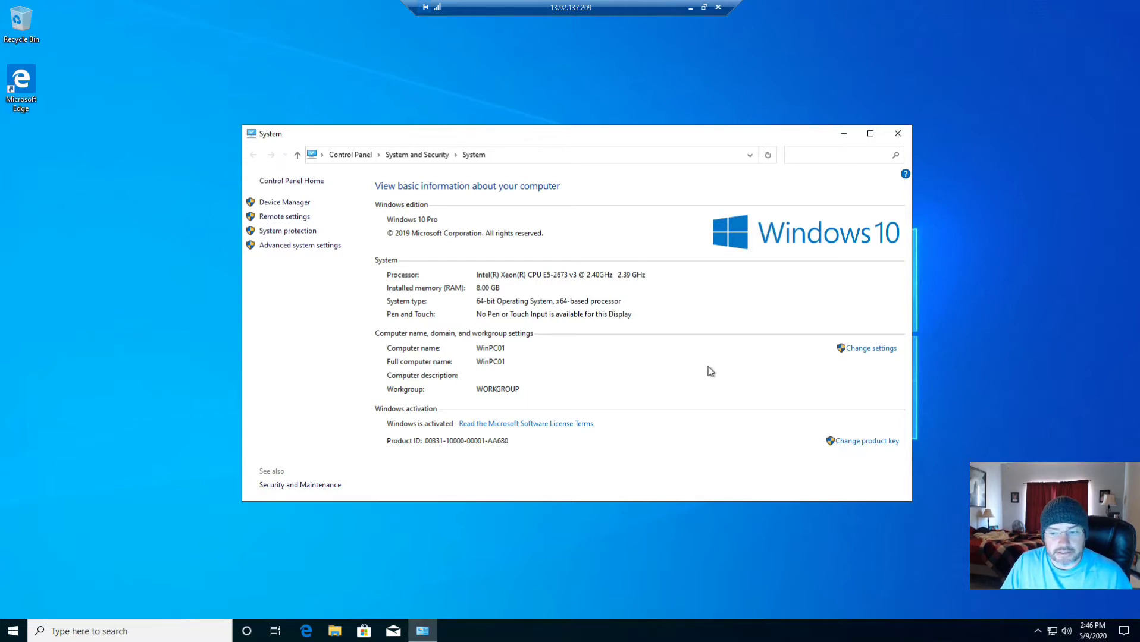
Open the Computer Name/Domain Changes dialog for WinPC01, viewing the DNS suffix options without changing them
left_click(881, 354)
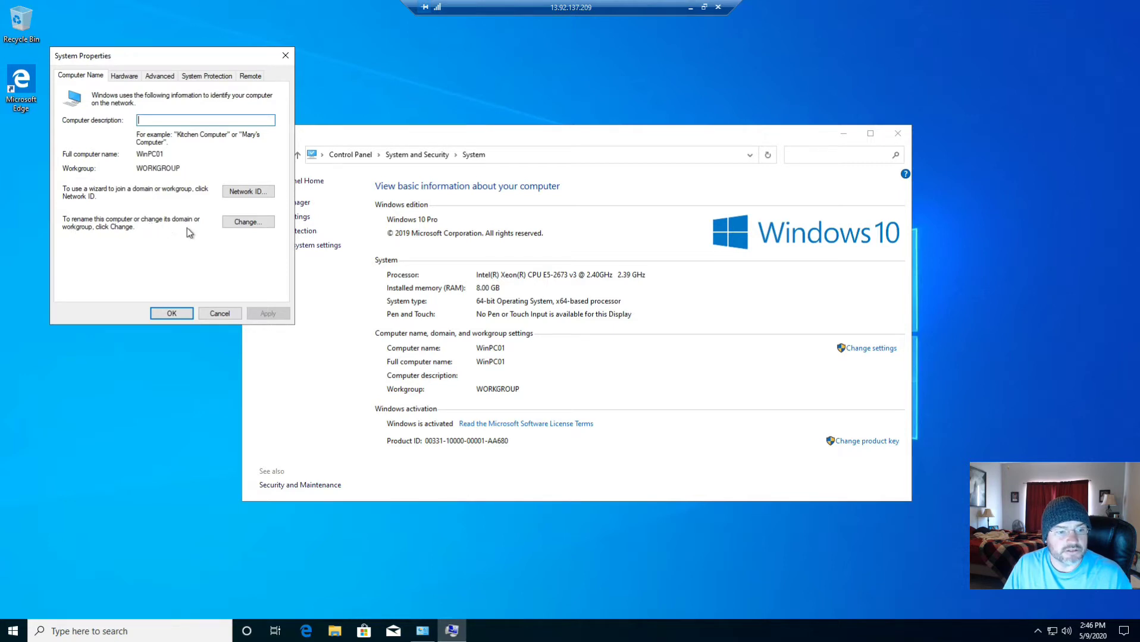
left_click(249, 223)
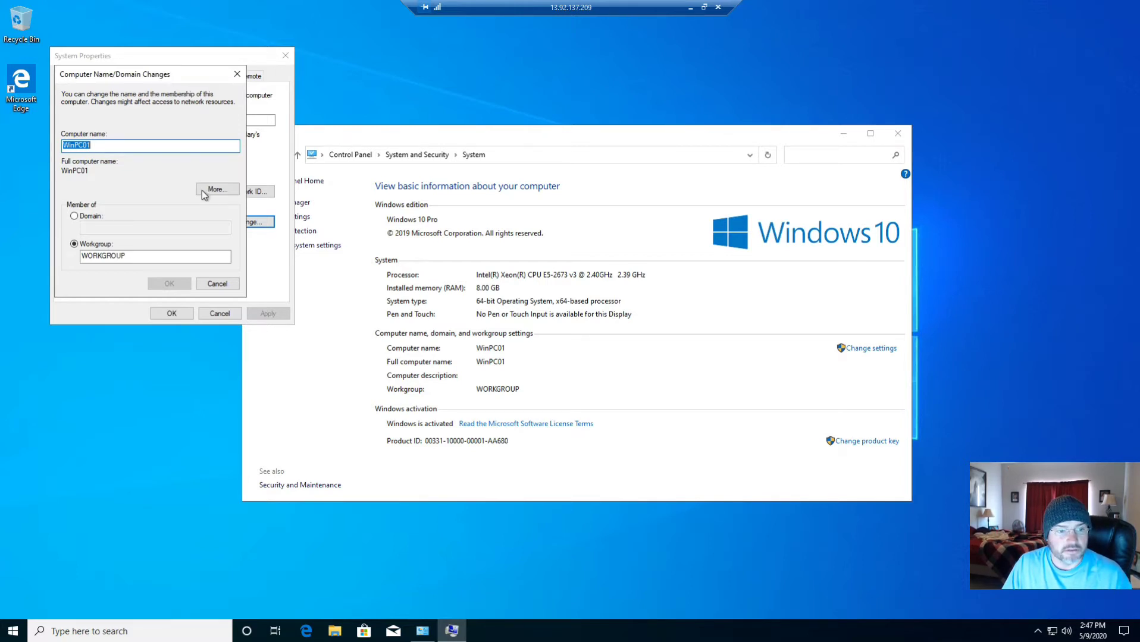
left_click(218, 189)
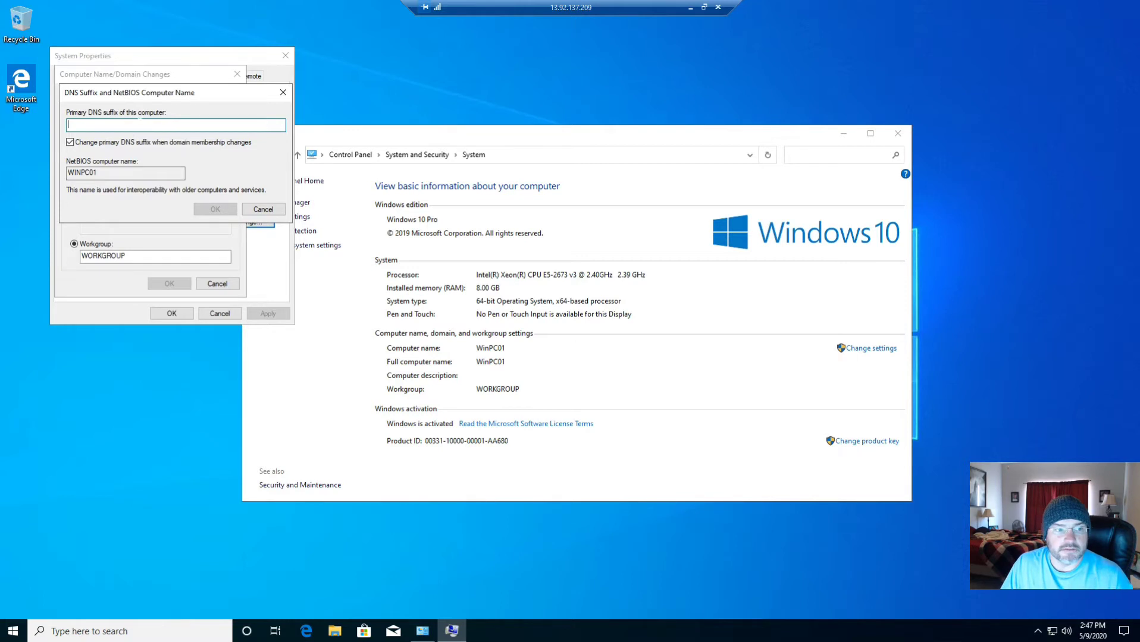
left_click(263, 209)
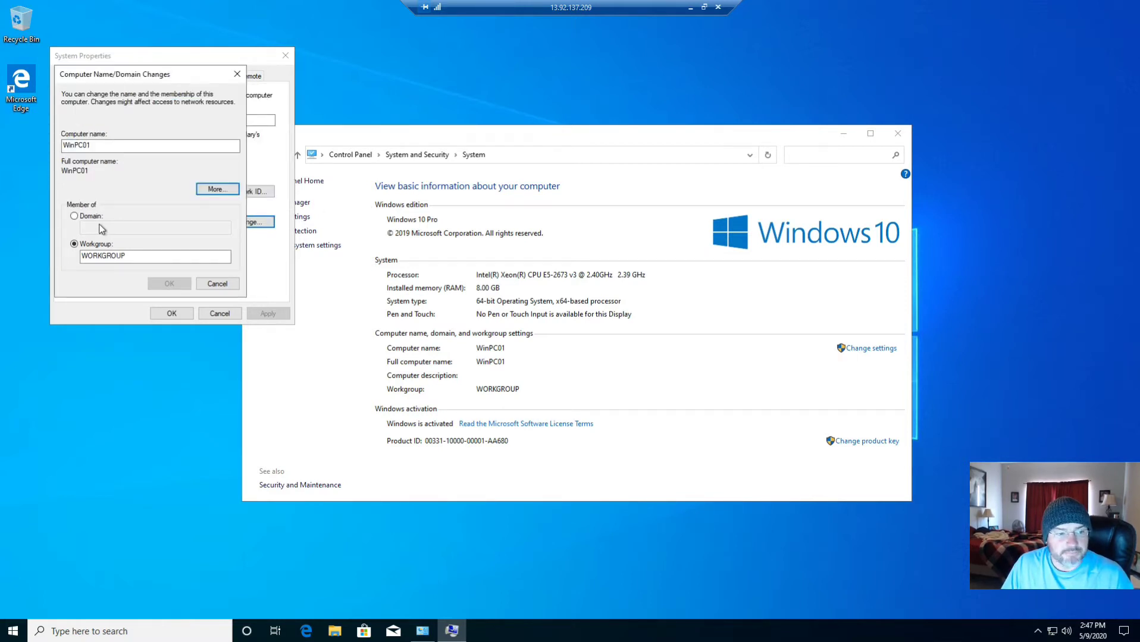
Try joining the domain contoso.com, then dismiss the domain controller error and cancel the change
left_click(74, 217)
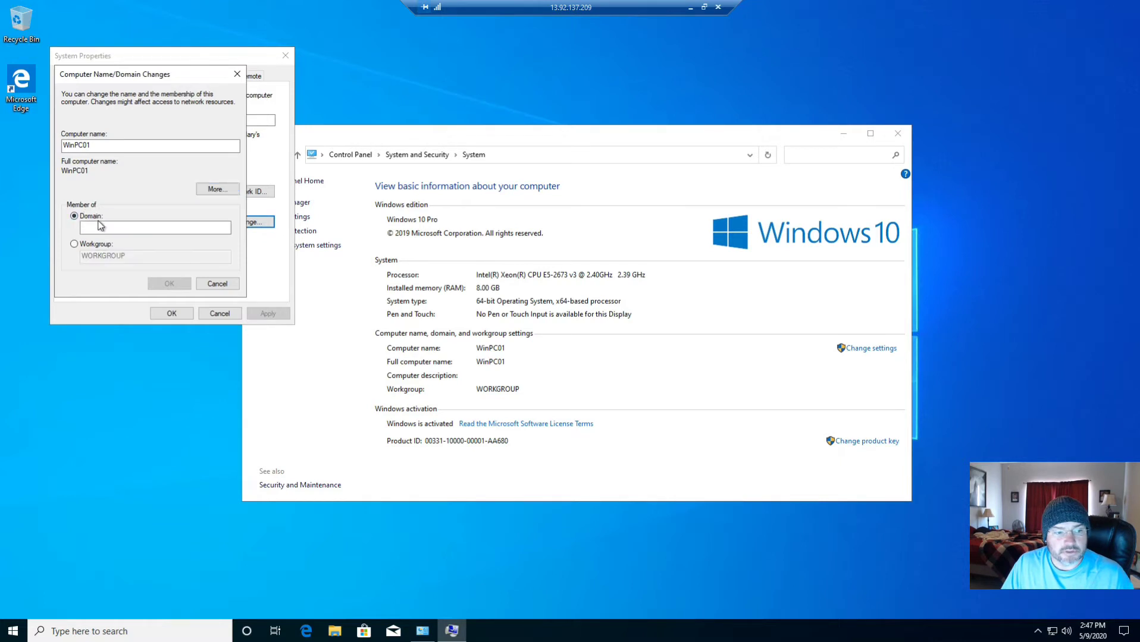
left_click(101, 227)
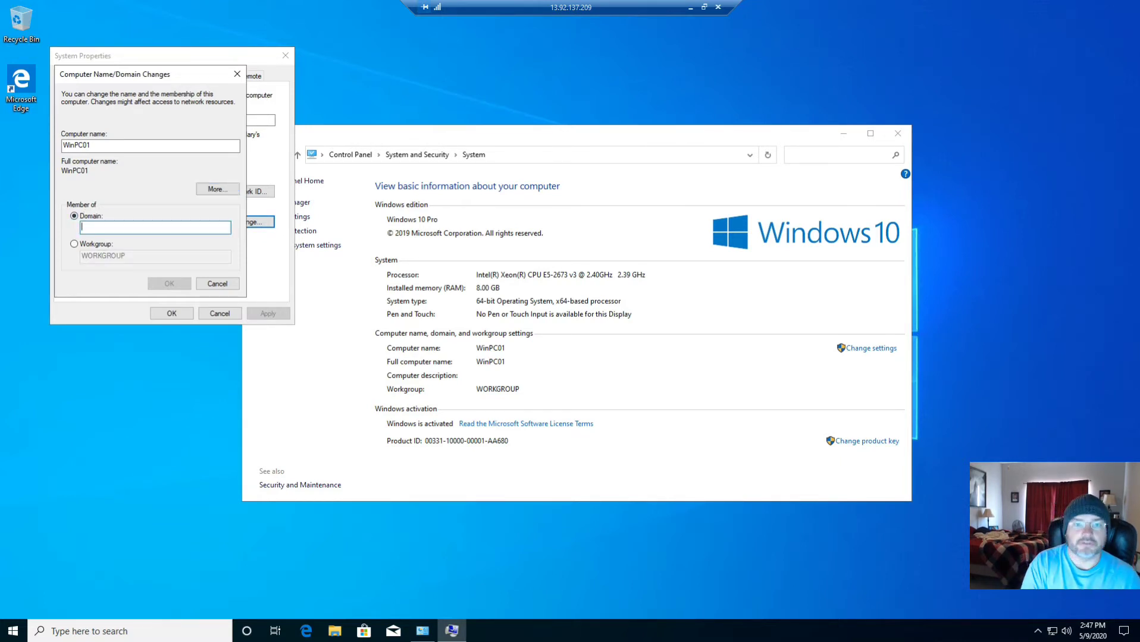
type("cont")
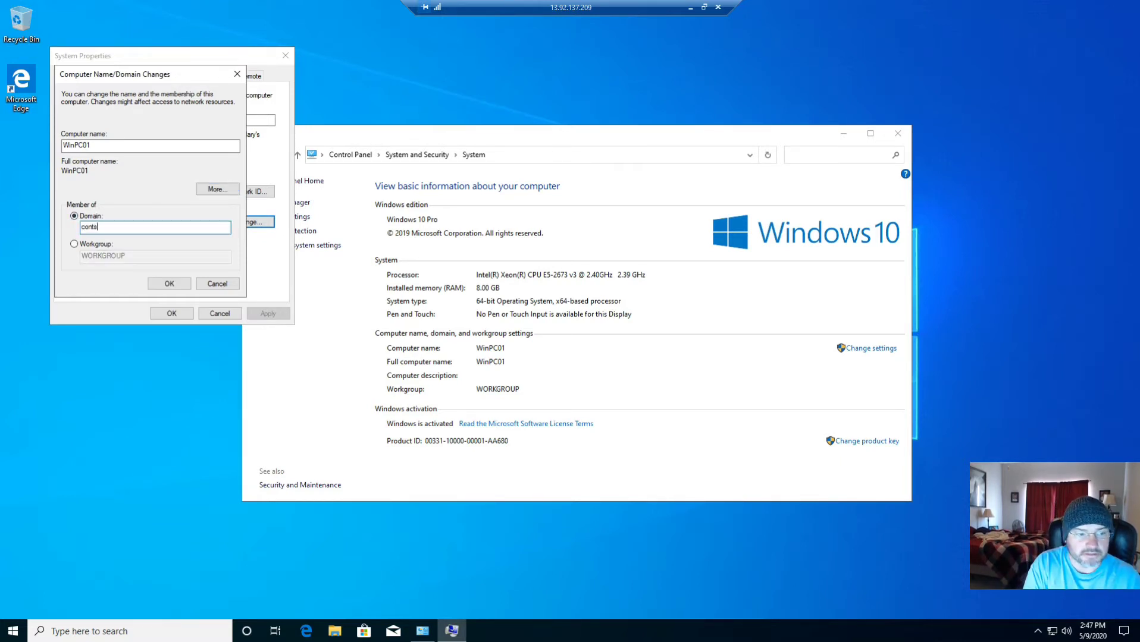
type("oso.")
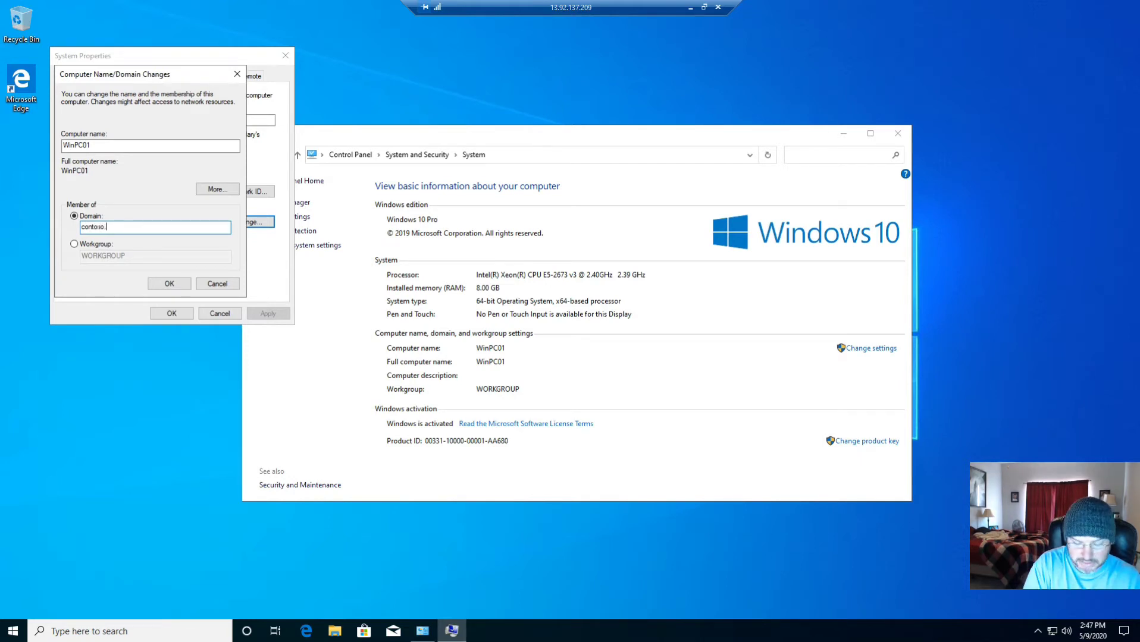
type("com")
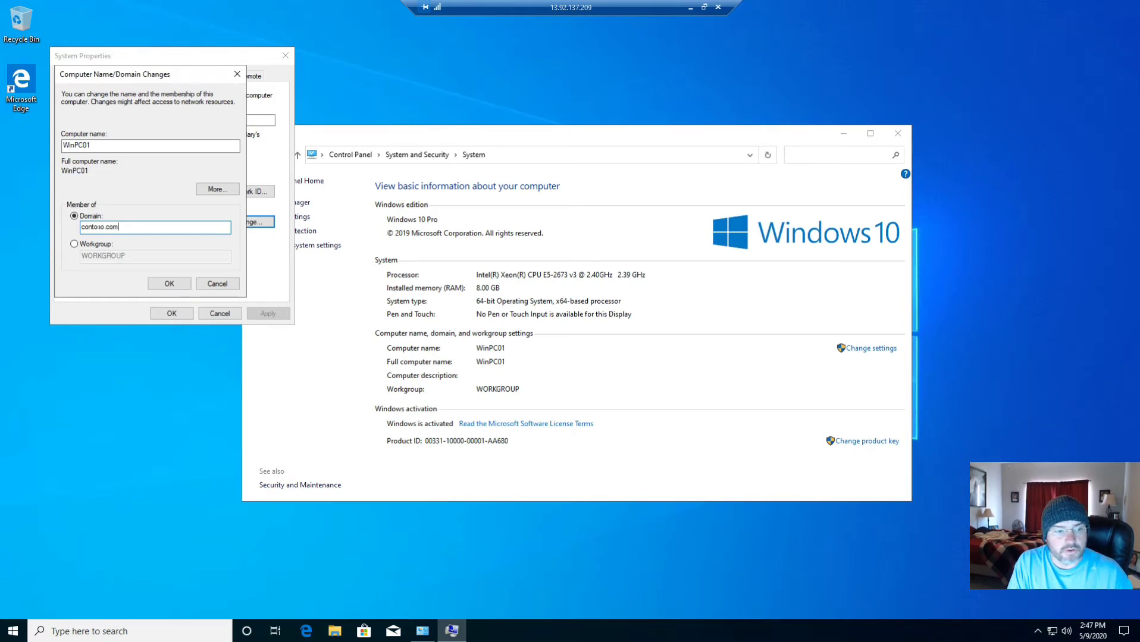
key("Return")
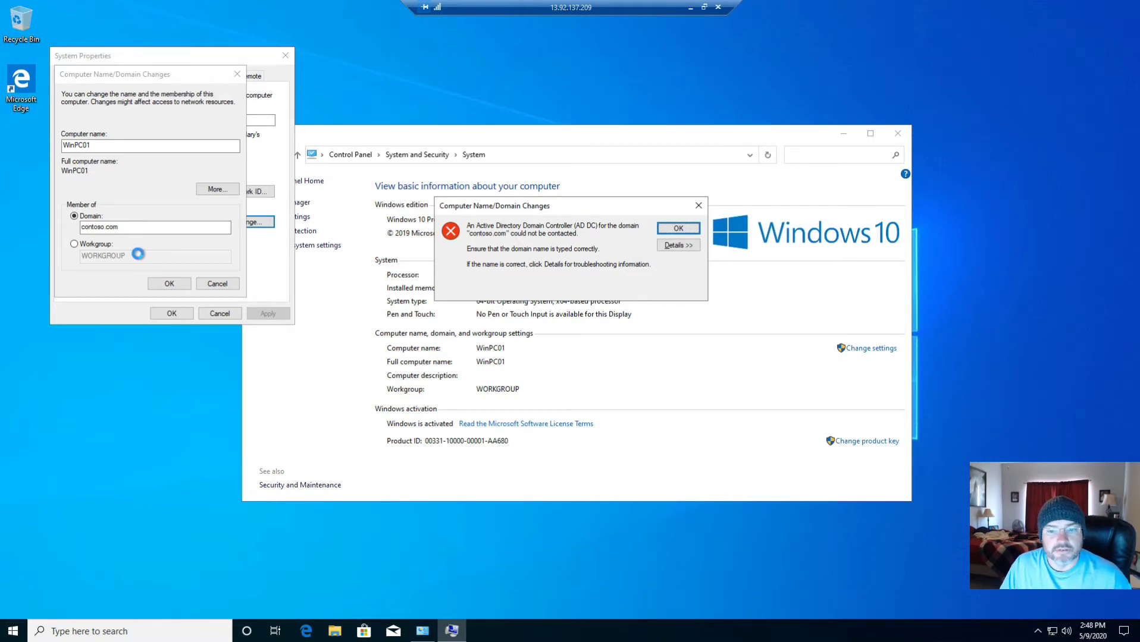
left_click(679, 229)
left_click(223, 284)
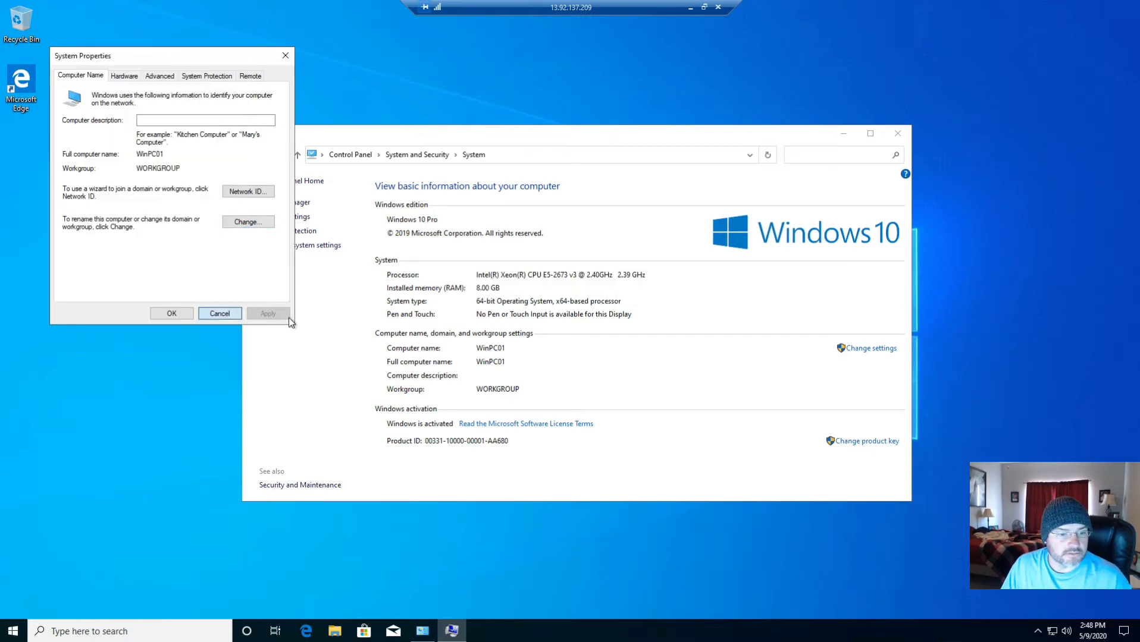
Close System Properties and launch Command Prompt through a 'cmd' search
left_click(223, 314)
left_click(138, 631)
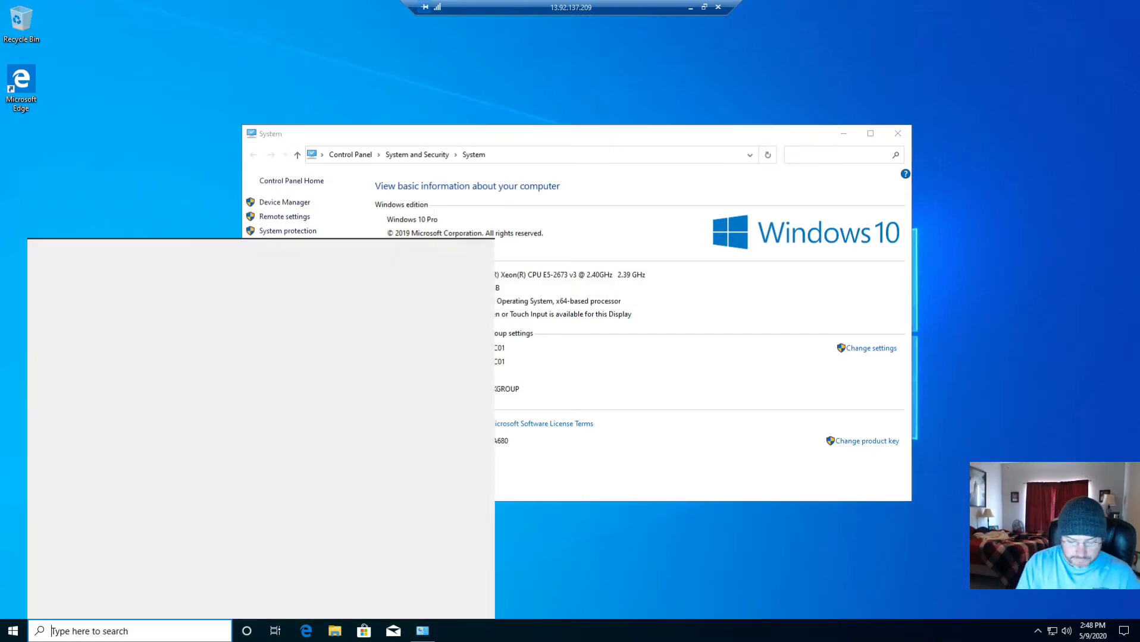
type("cmd")
key("Return")
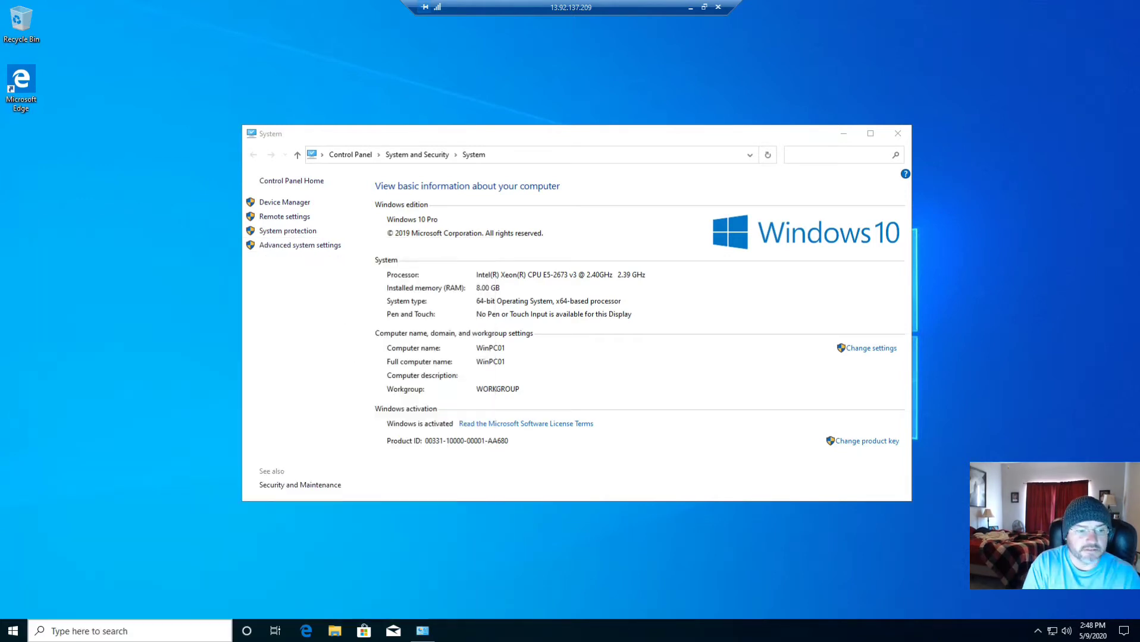
Run ipconfig /all to list the full IP configuration, including DNS server 168.63.129.16
type("ipcofig")
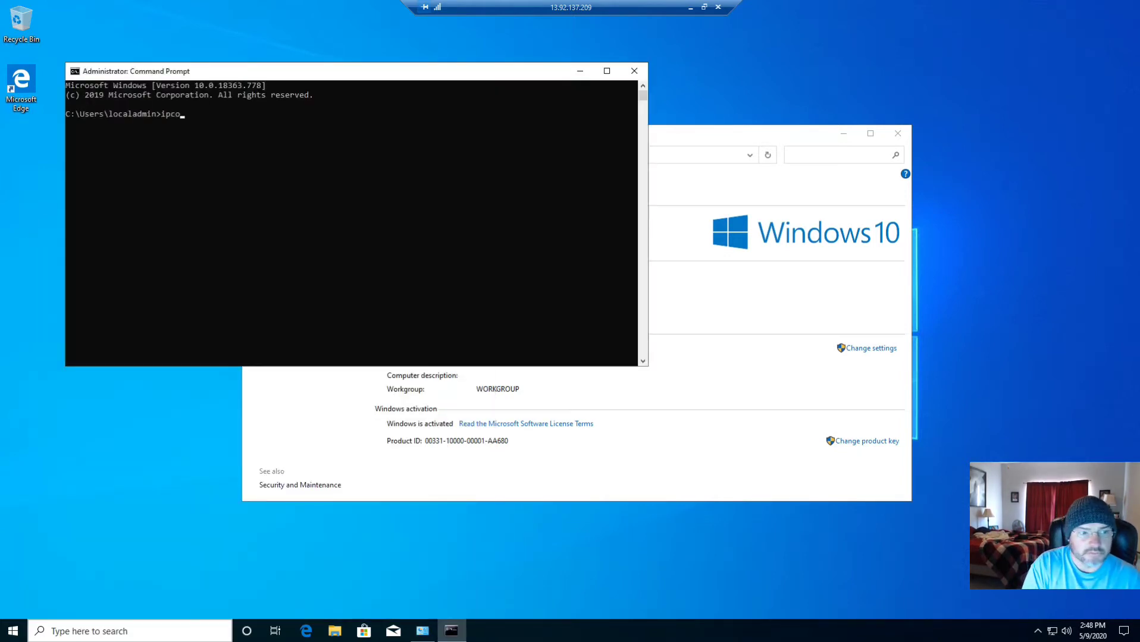
key("BackSpace")
key("BackSpace")
key("BackSpace")
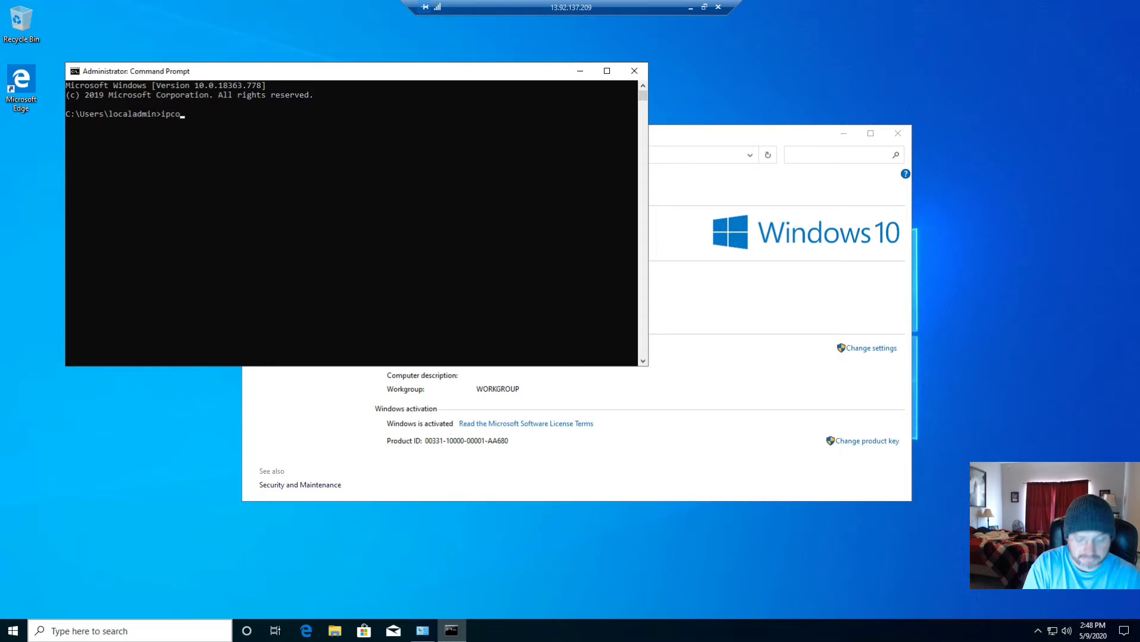
type("nfig /all")
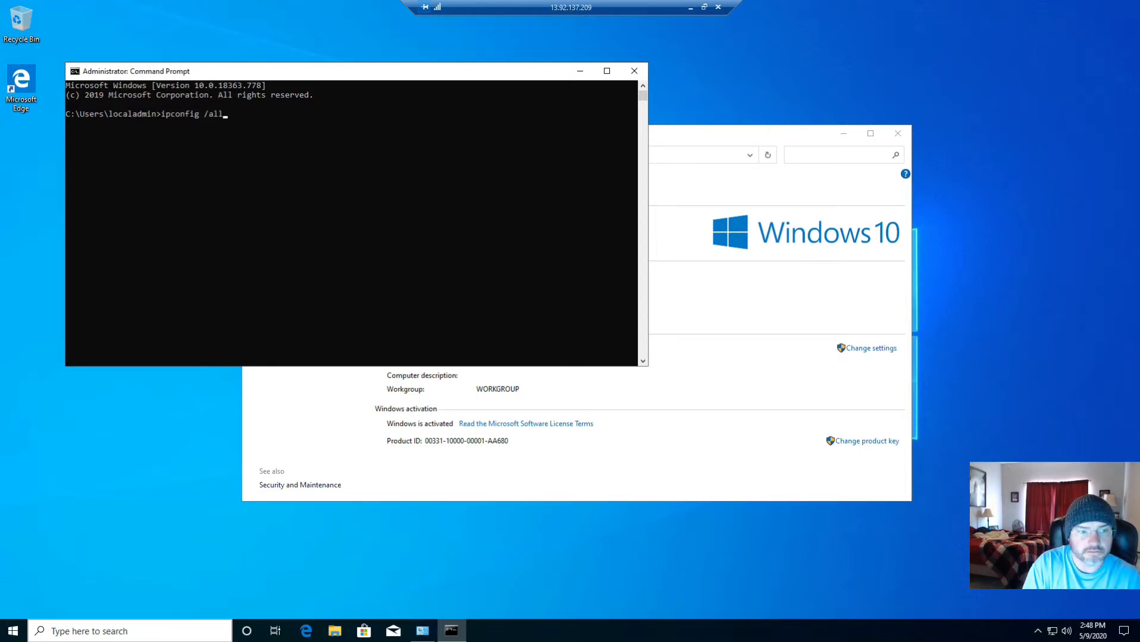
key("Return")
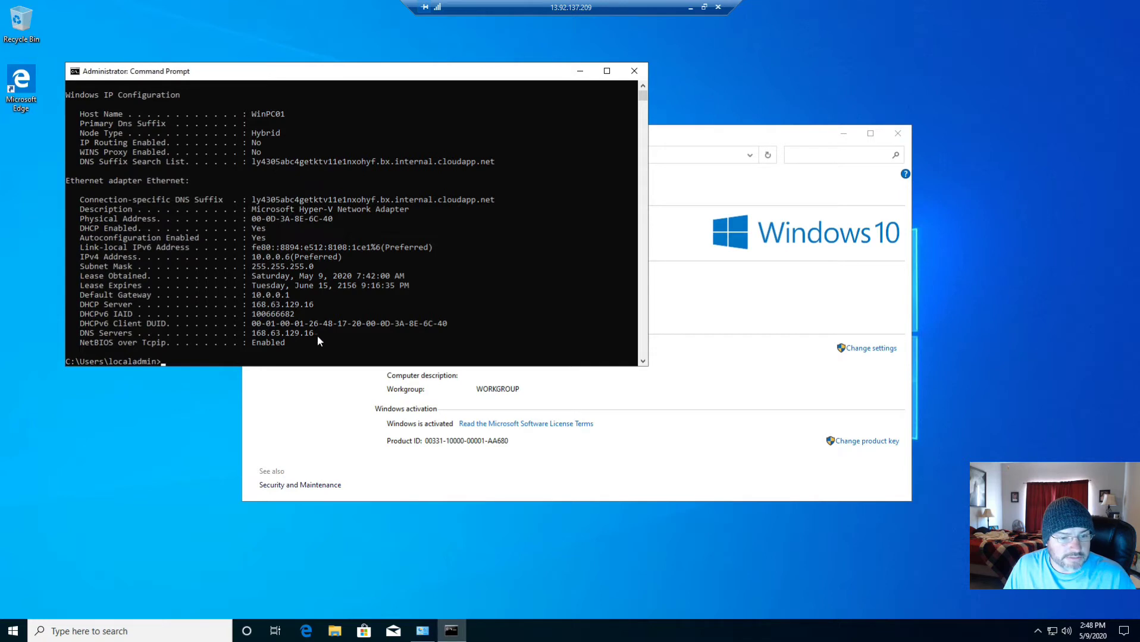
left_click(149, 631)
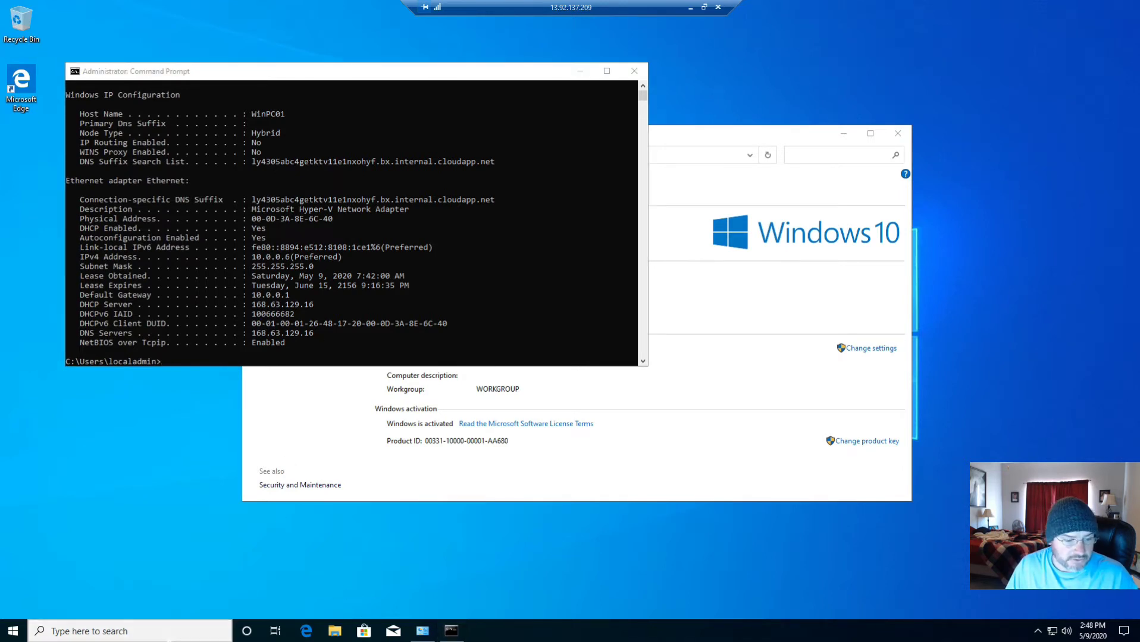
Launch Snipping Tool from a 'snipping' search, moving the Command Prompt window aside
type("snipping")
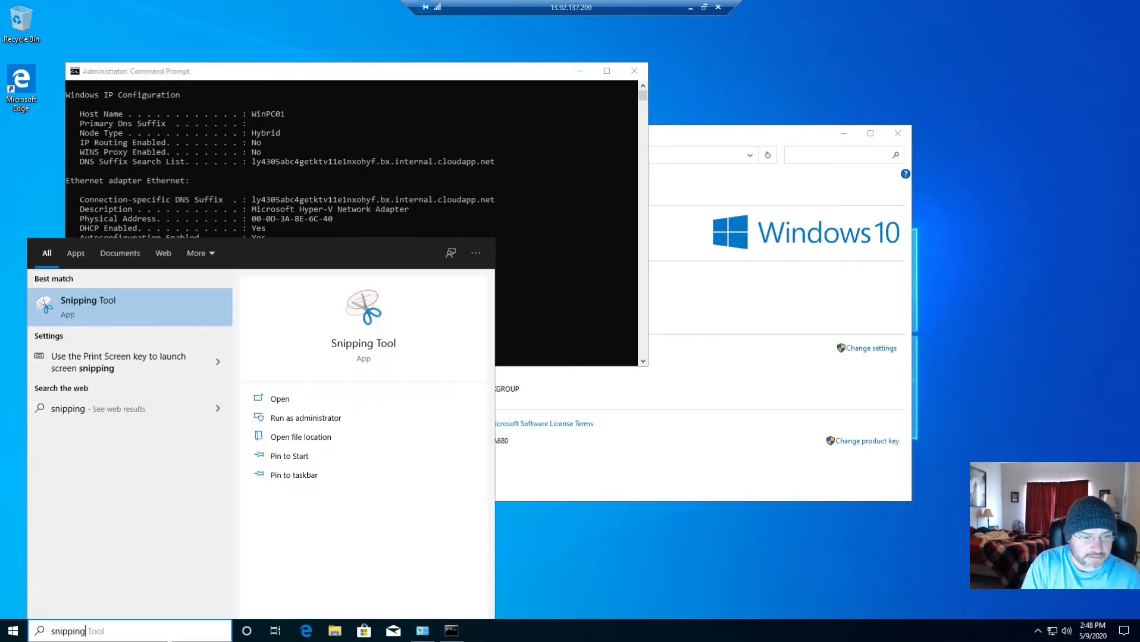
key("Return")
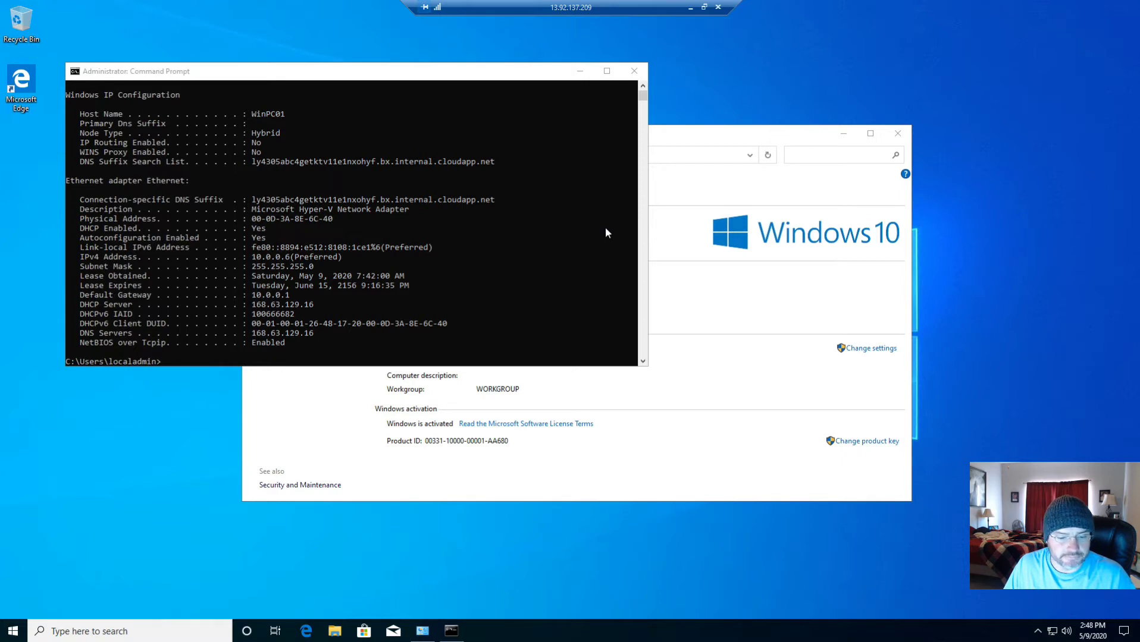
left_click_drag(481, 73, 546, 46)
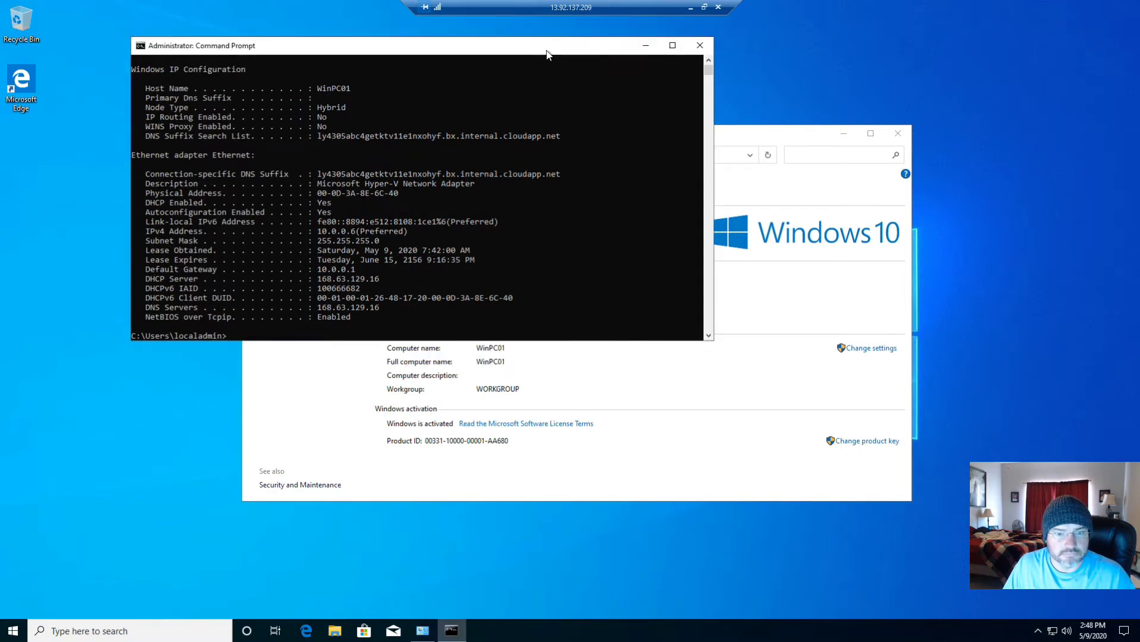
left_click(199, 621)
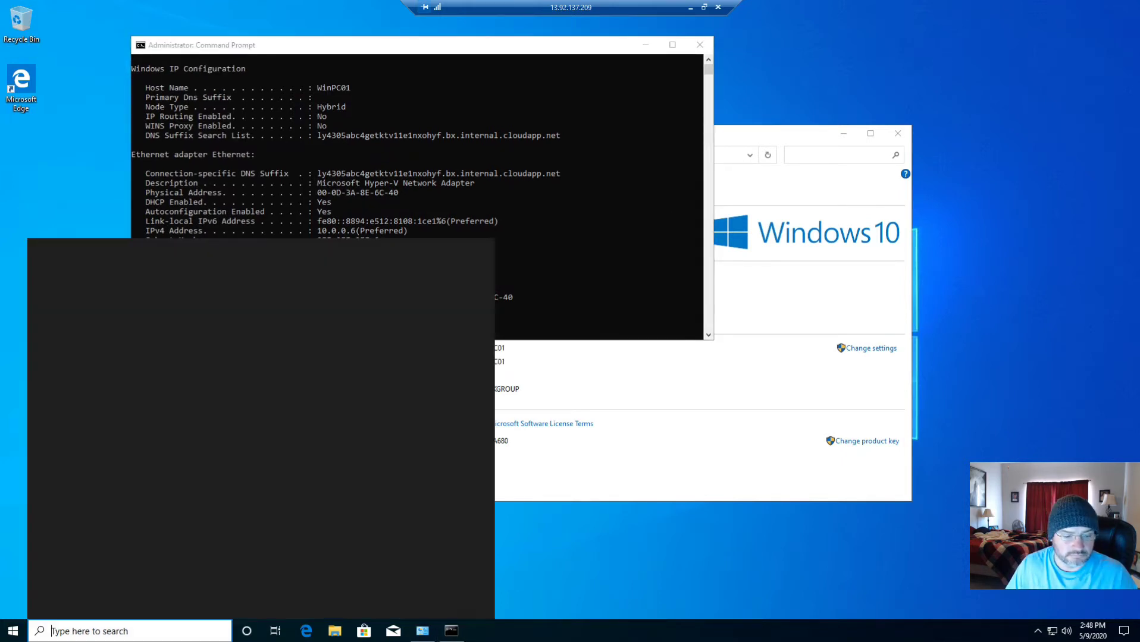
type("snipping")
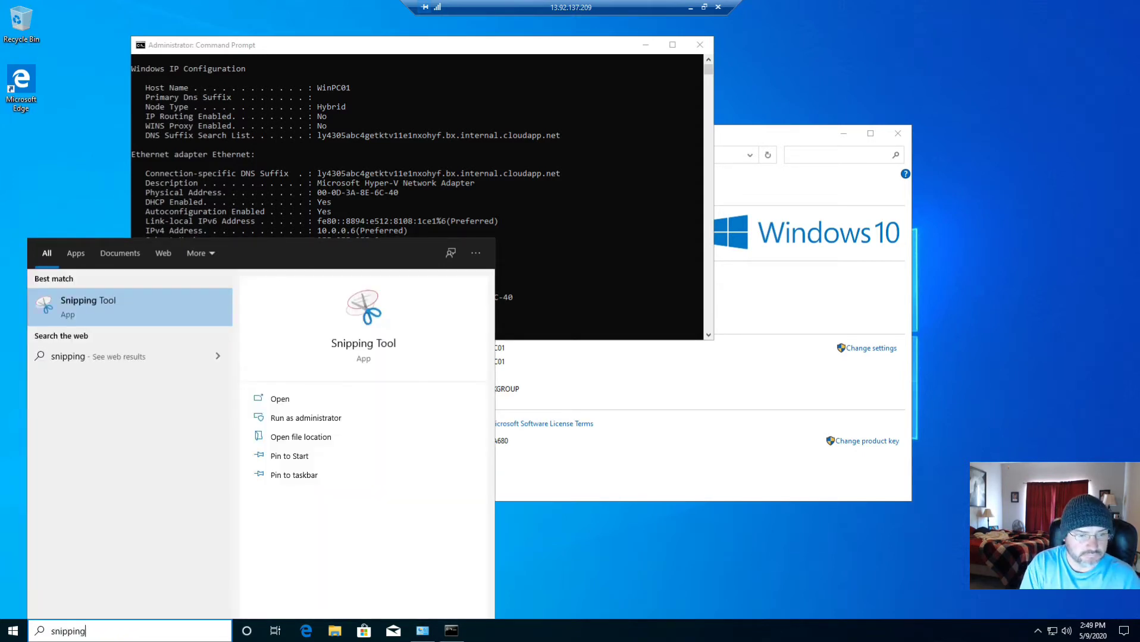
key("Return")
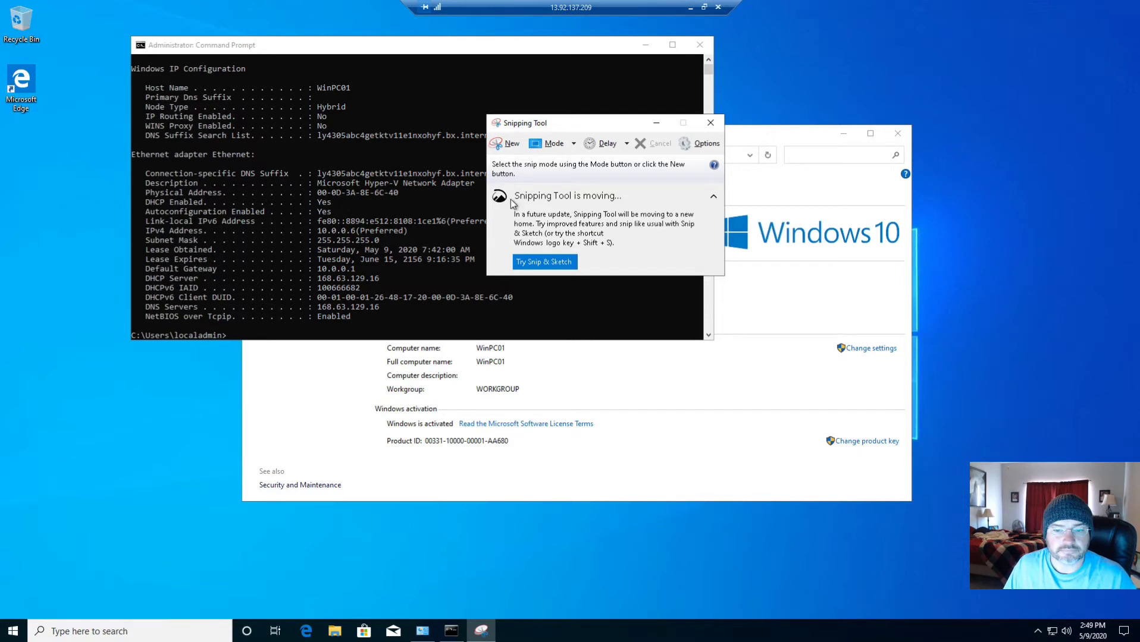
Snip the Ethernet adapter section of the ipconfig output and place the snip beside Command Prompt
left_click(509, 143)
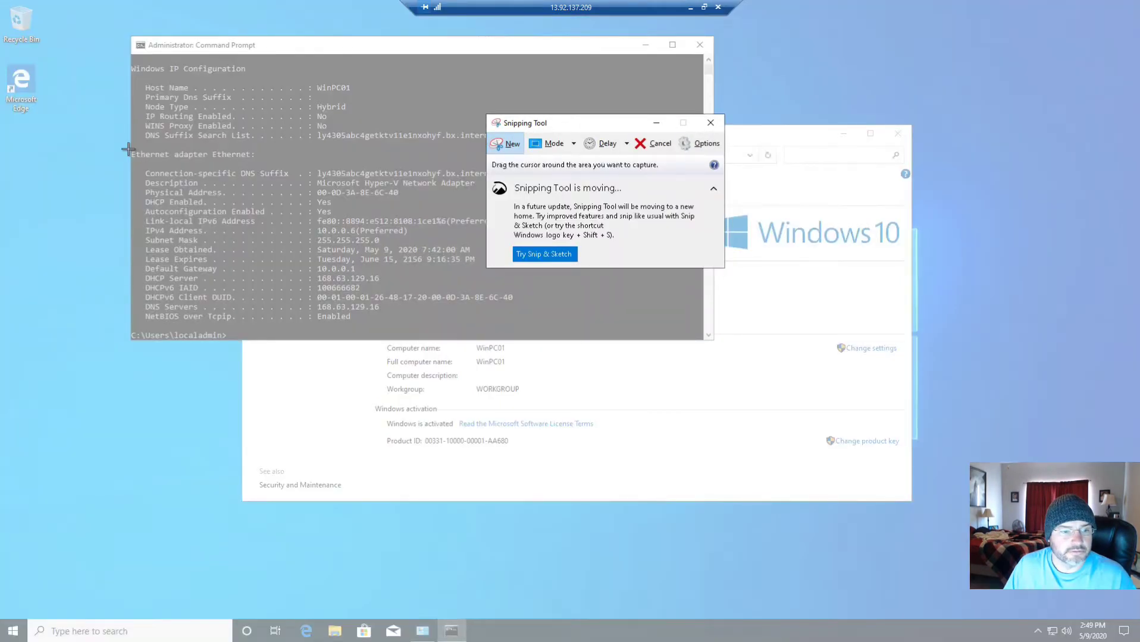
left_click_drag(129, 150, 602, 332)
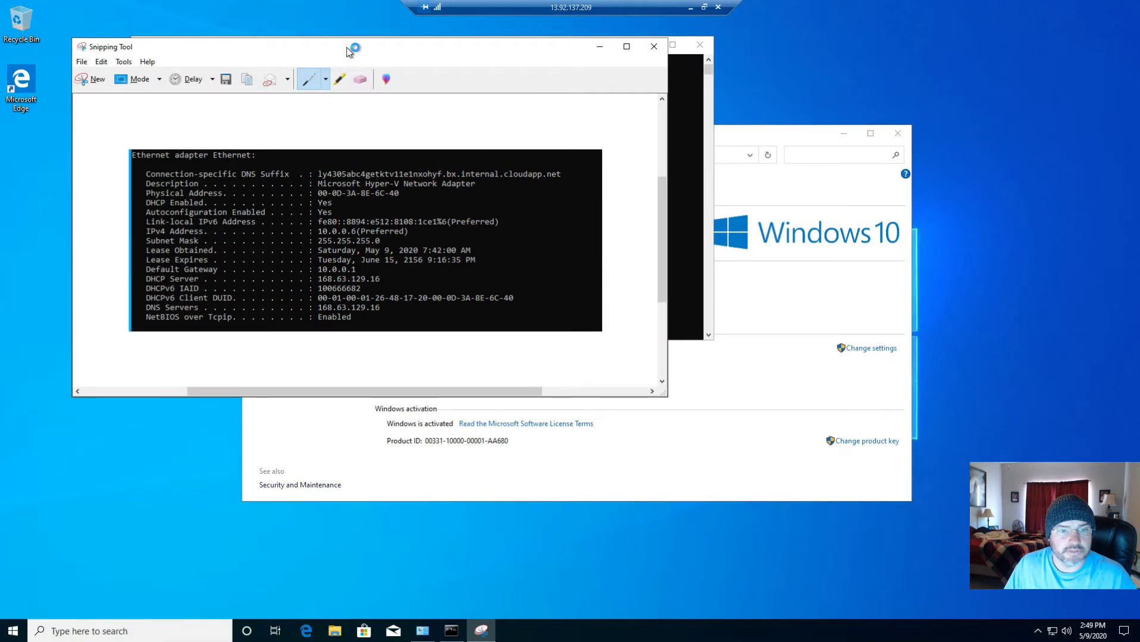
left_click_drag(349, 52, 902, 93)
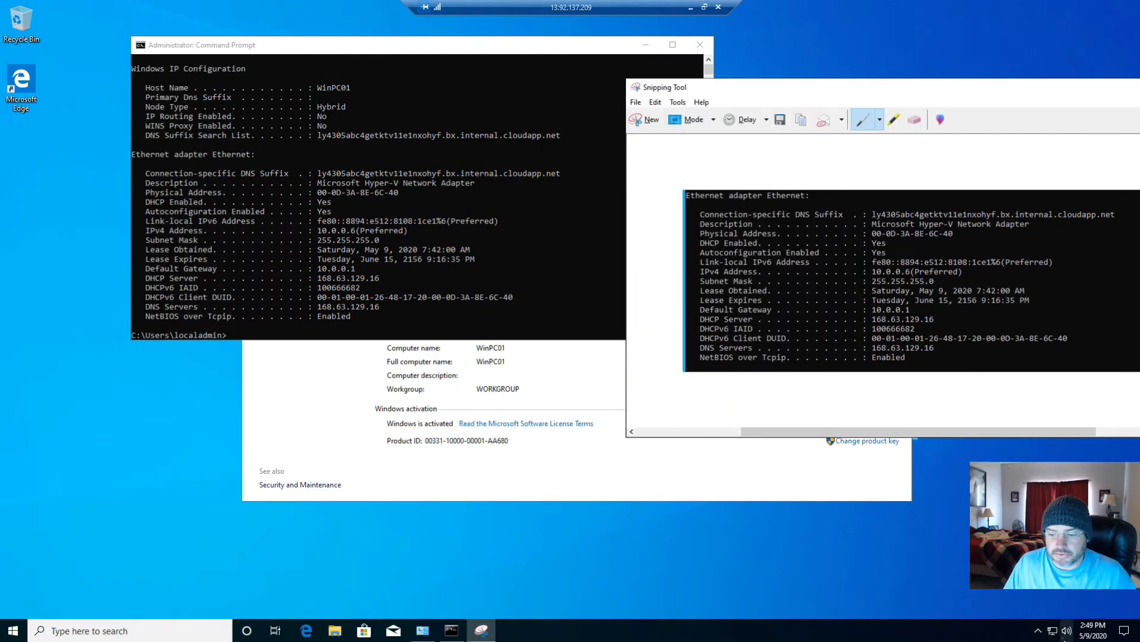
Go to Network & Internet settings from the network tray icon and choose Change adapter options
right_click(1052, 632)
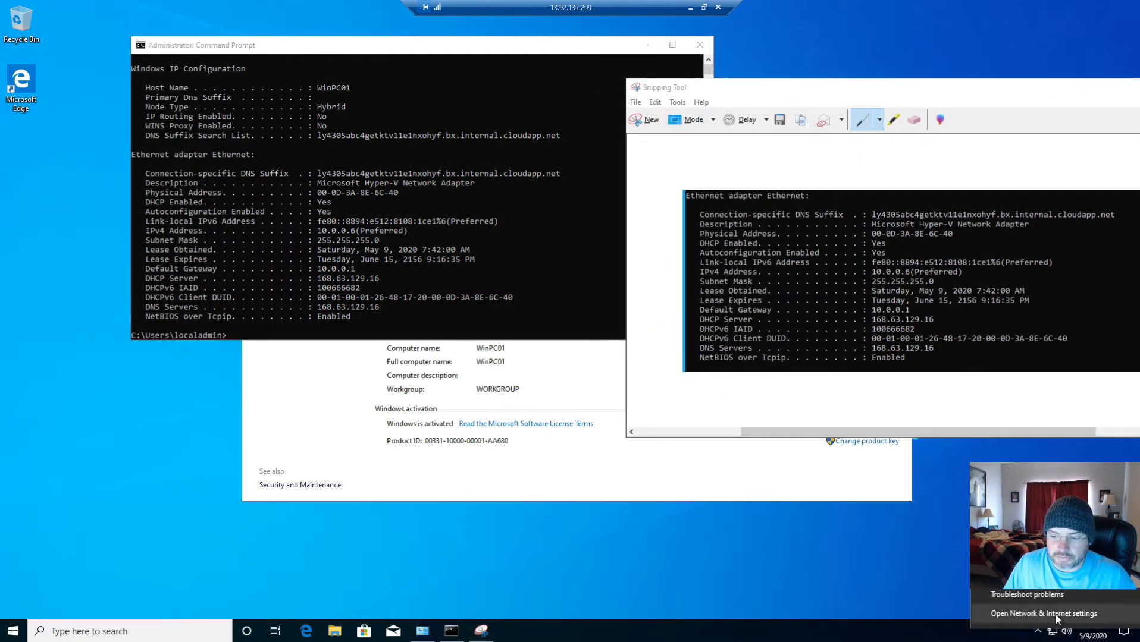
left_click(1044, 613)
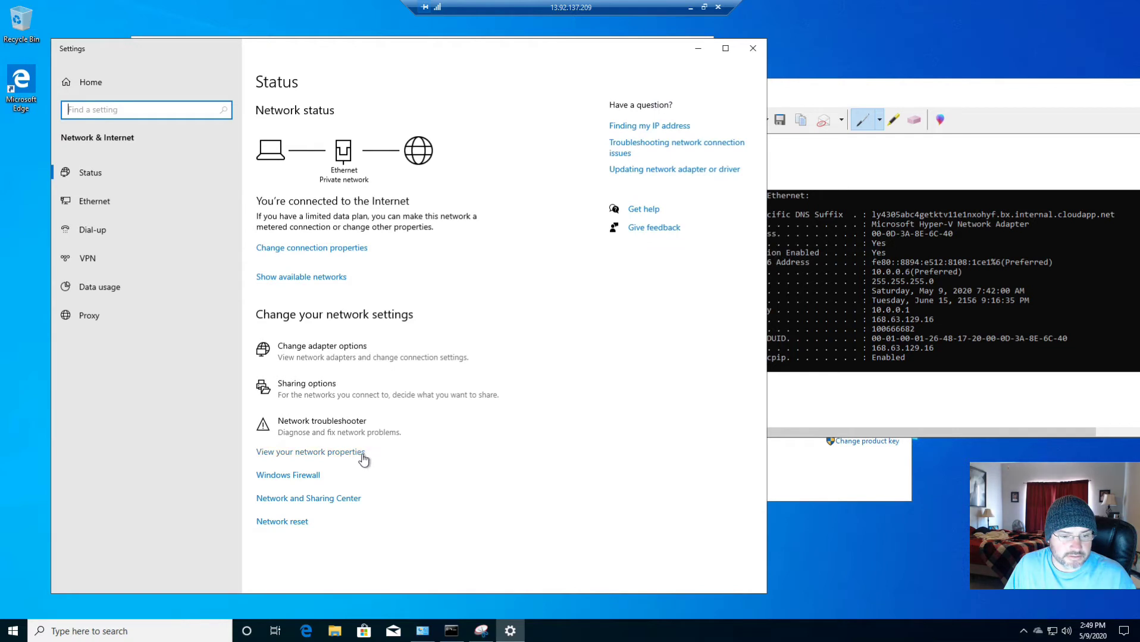
left_click(340, 349)
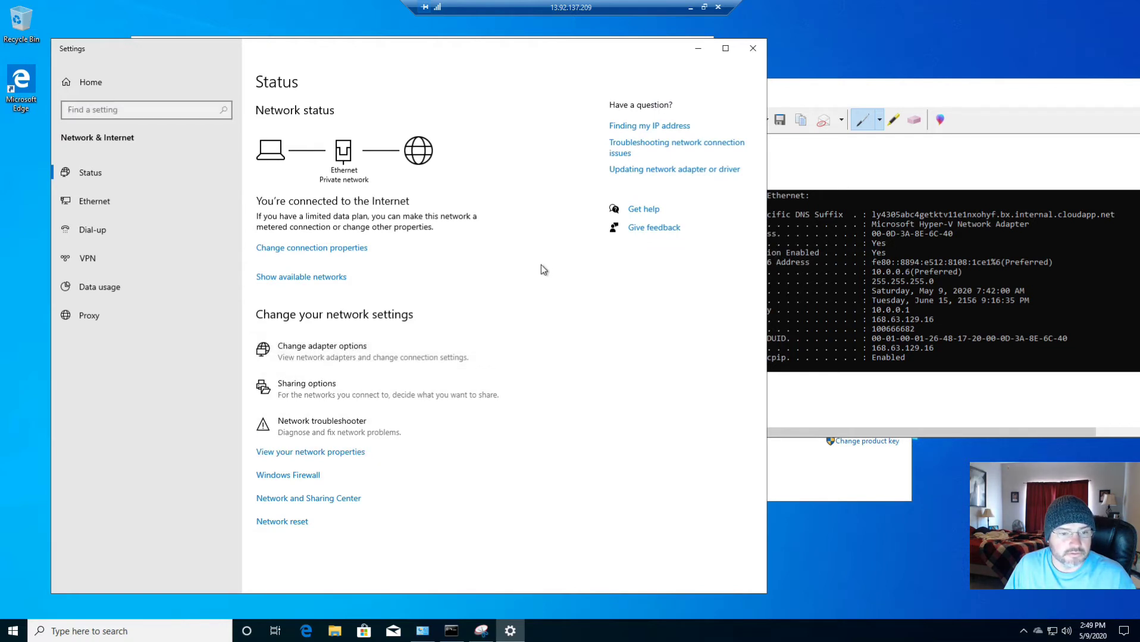
In the Ethernet adapter's Internet Protocol Version 4 properties, select 'Use the following IP address'
left_click(327, 220)
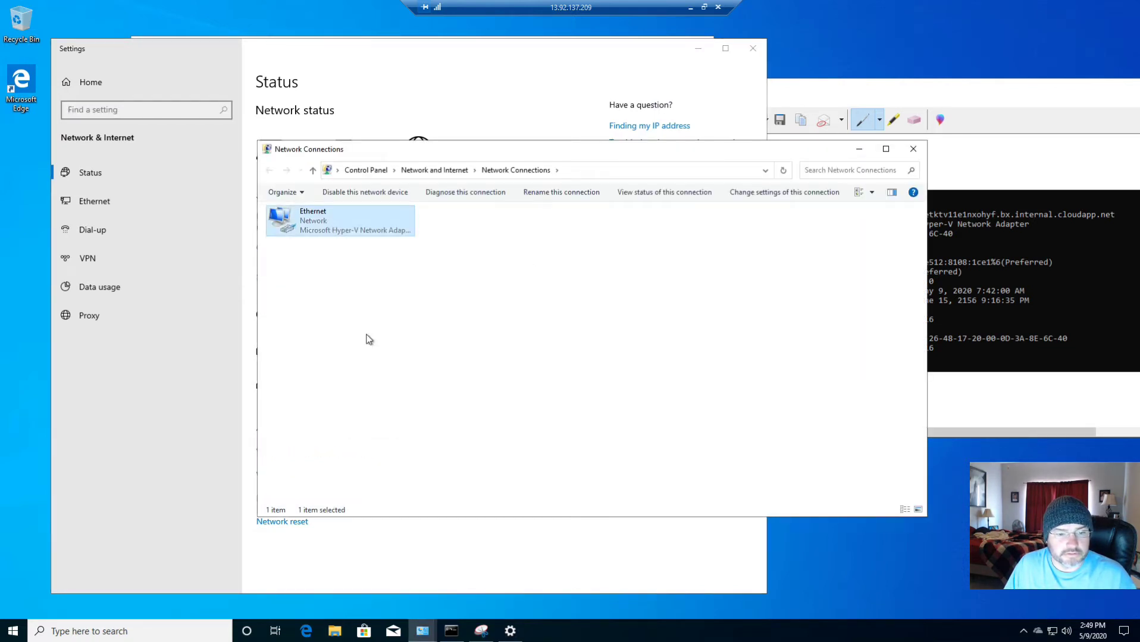
right_click(326, 220)
left_click(364, 335)
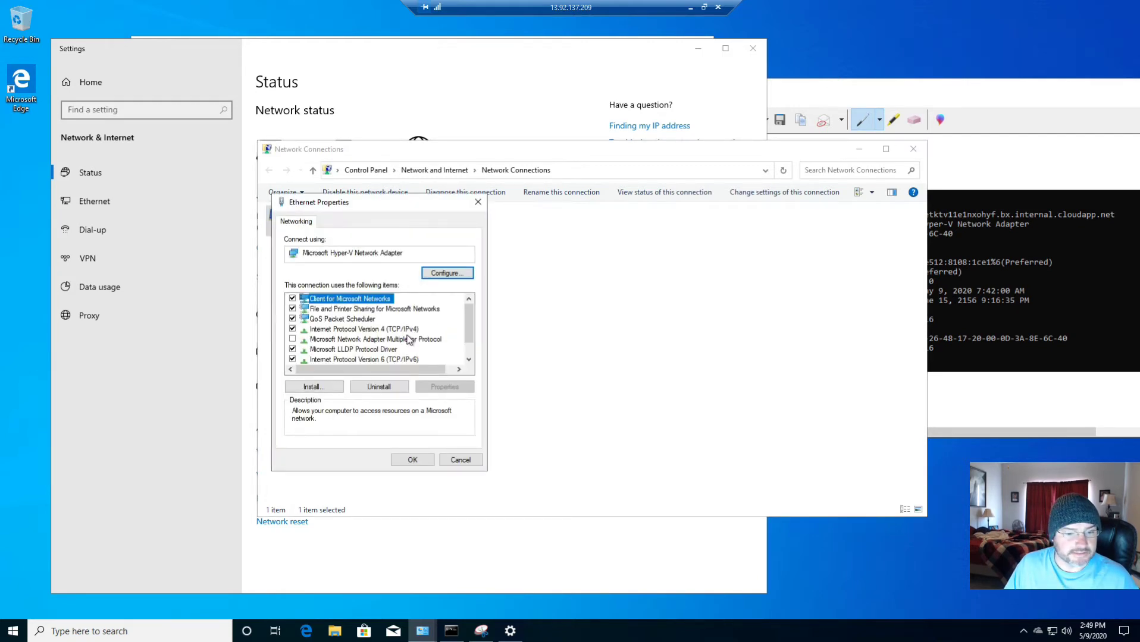
left_click(408, 339)
left_click(408, 329)
left_click(444, 386)
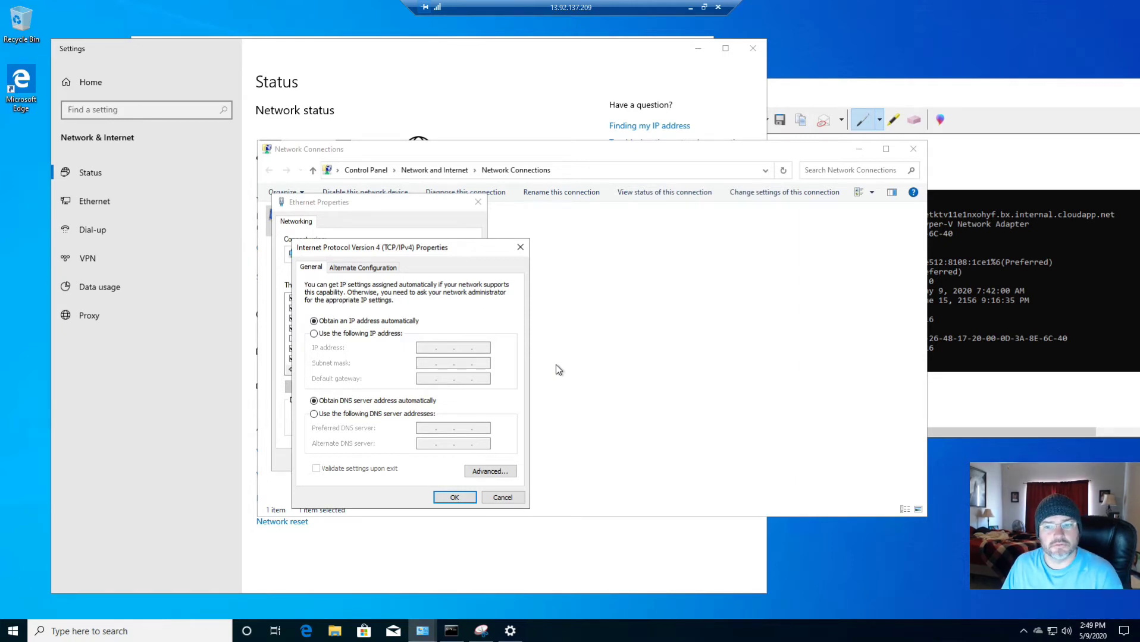
left_click(355, 333)
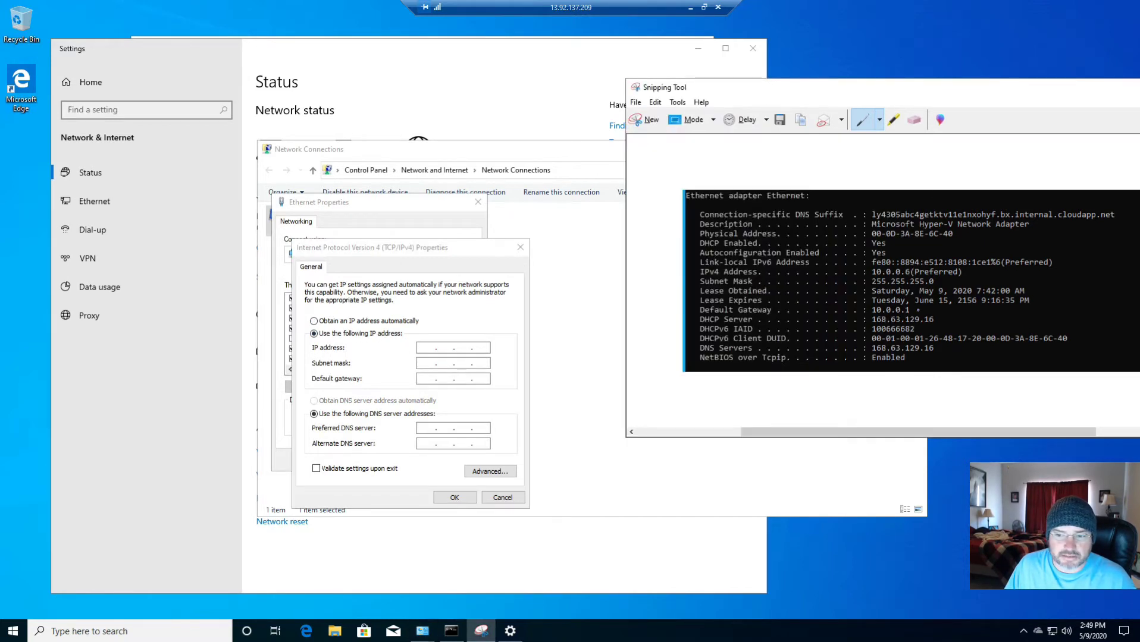
Enter static IP 10.0.0.6, subnet mask 255.255.255.0 and default gateway 10.0.0.1
left_click(422, 347)
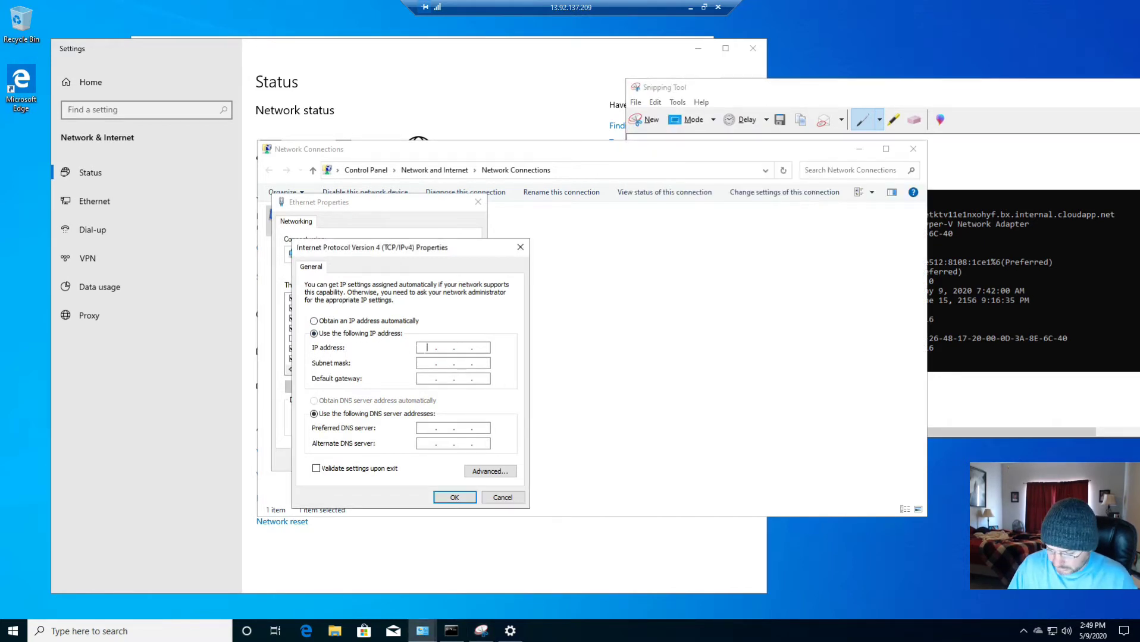
type("10.0.0.")
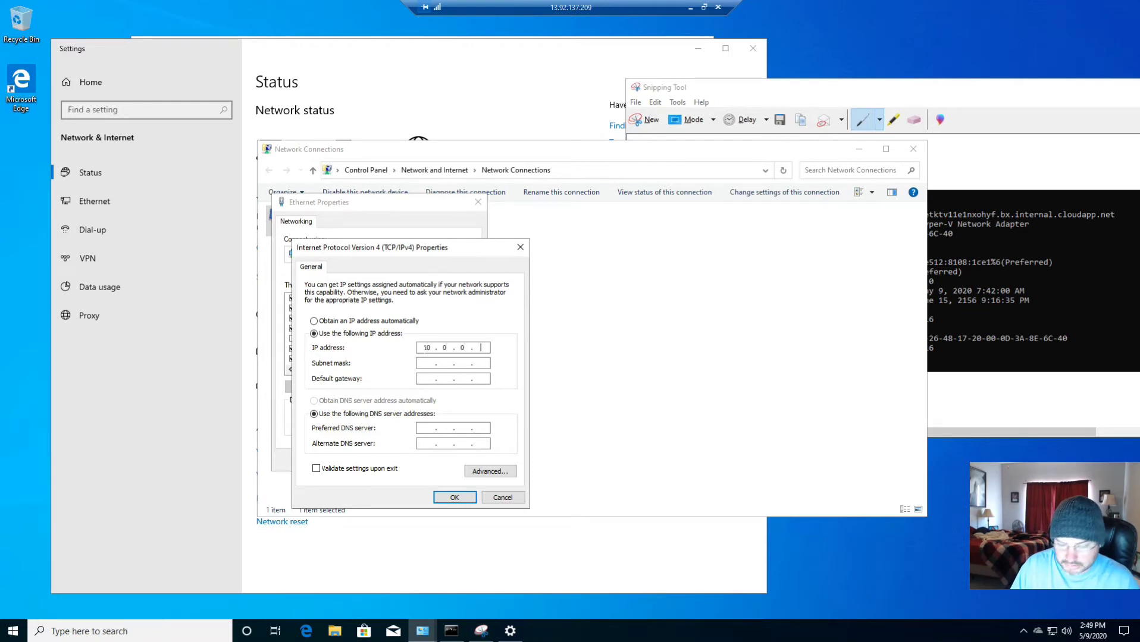
type("6")
key("Tab")
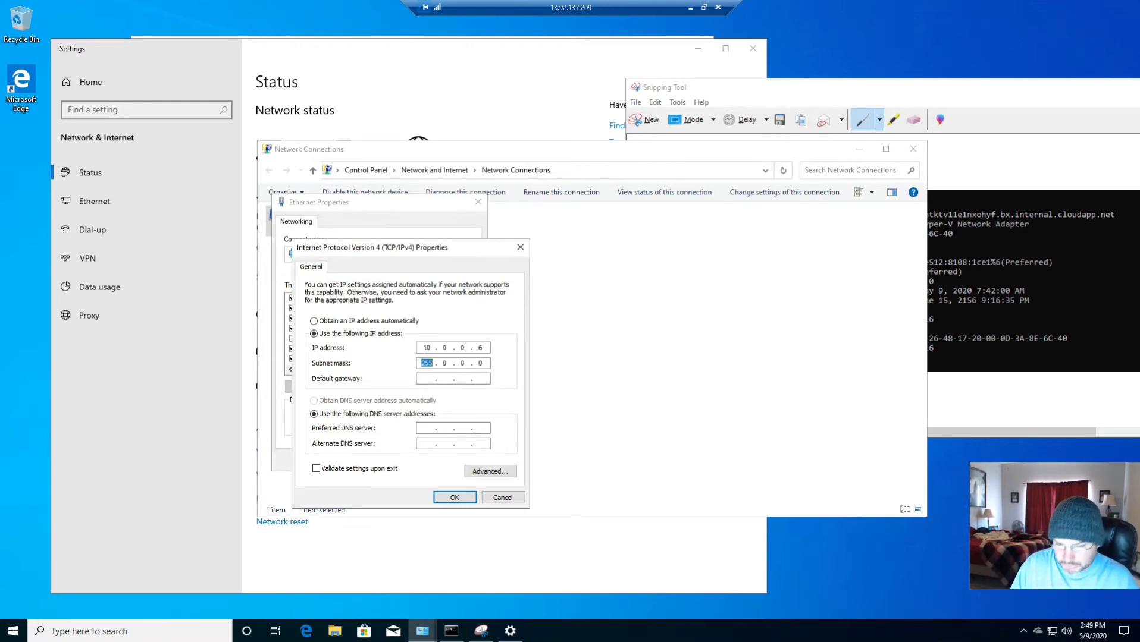
key("Right")
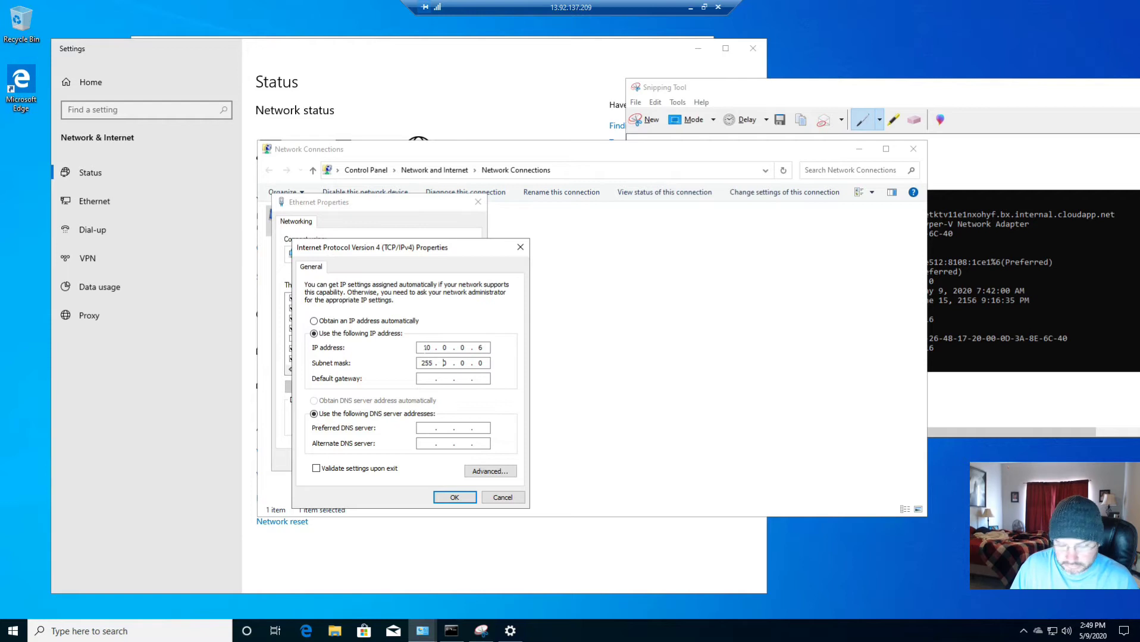
type("255 . 2")
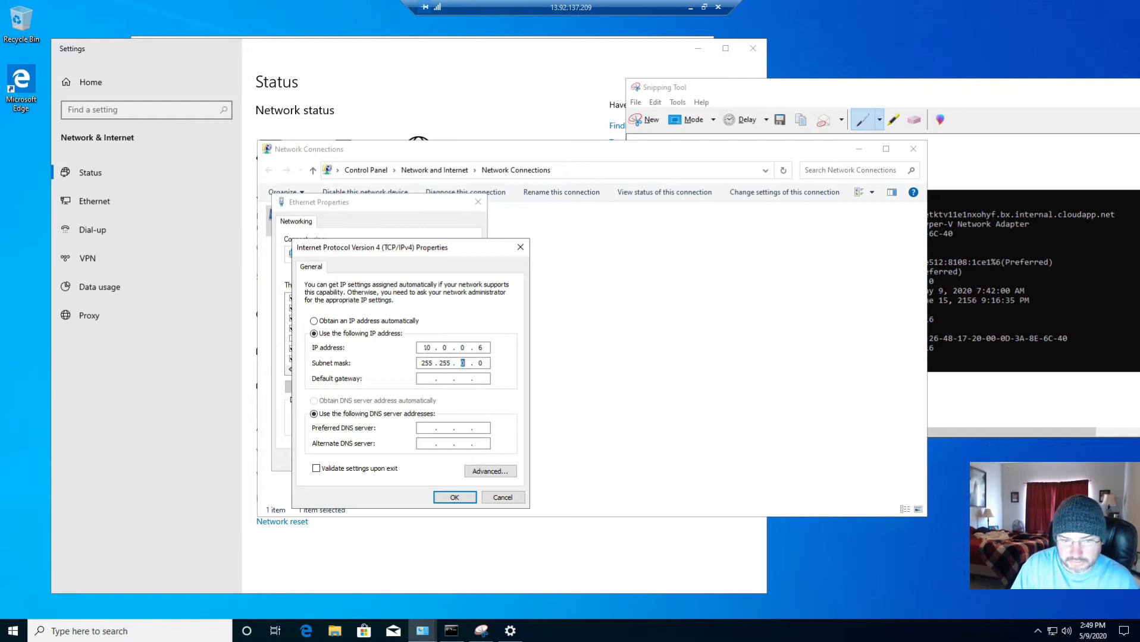
type("55")
key("Tab")
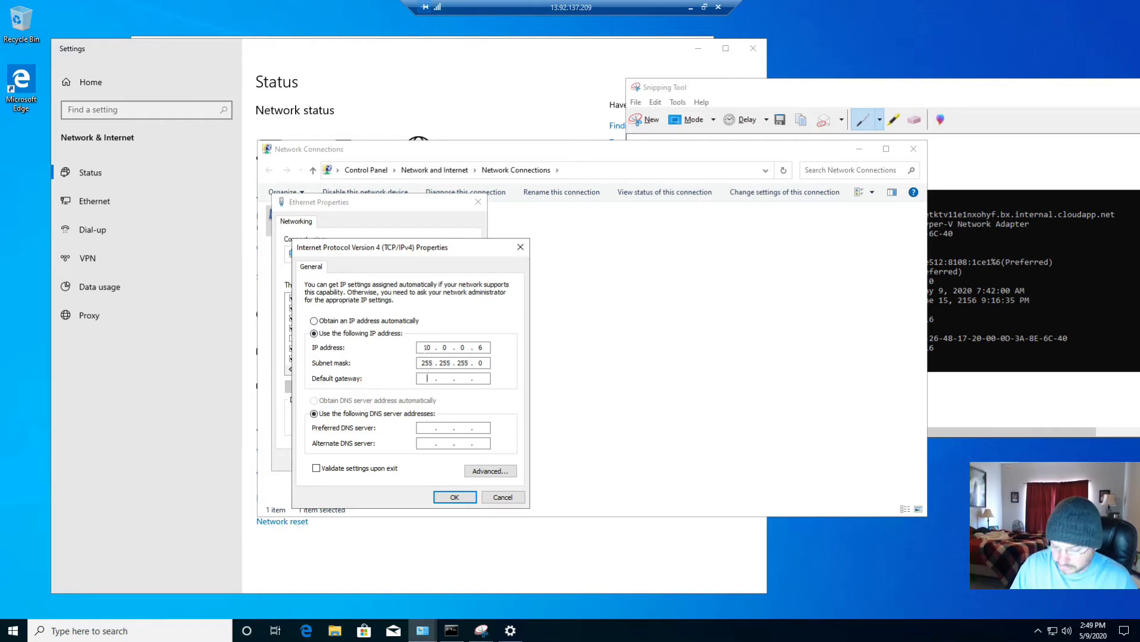
type("10.0.0")
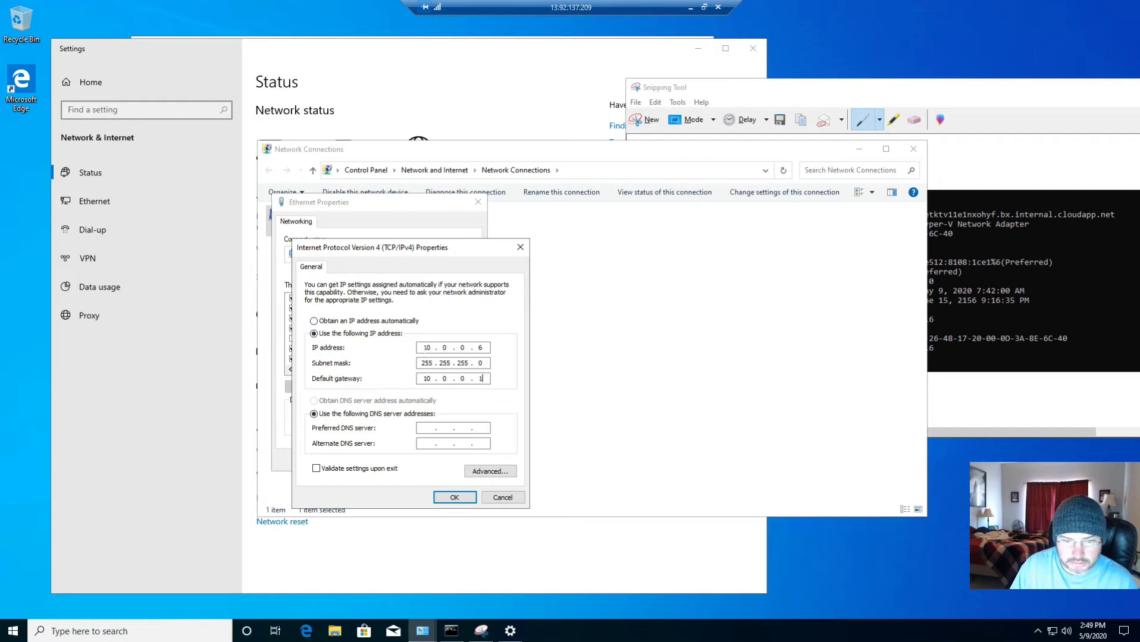
type(".1")
Set preferred DNS 10.0.0.4 and alternate DNS 168.63.129.16 read from the snip, then save with OK
left_click(428, 429)
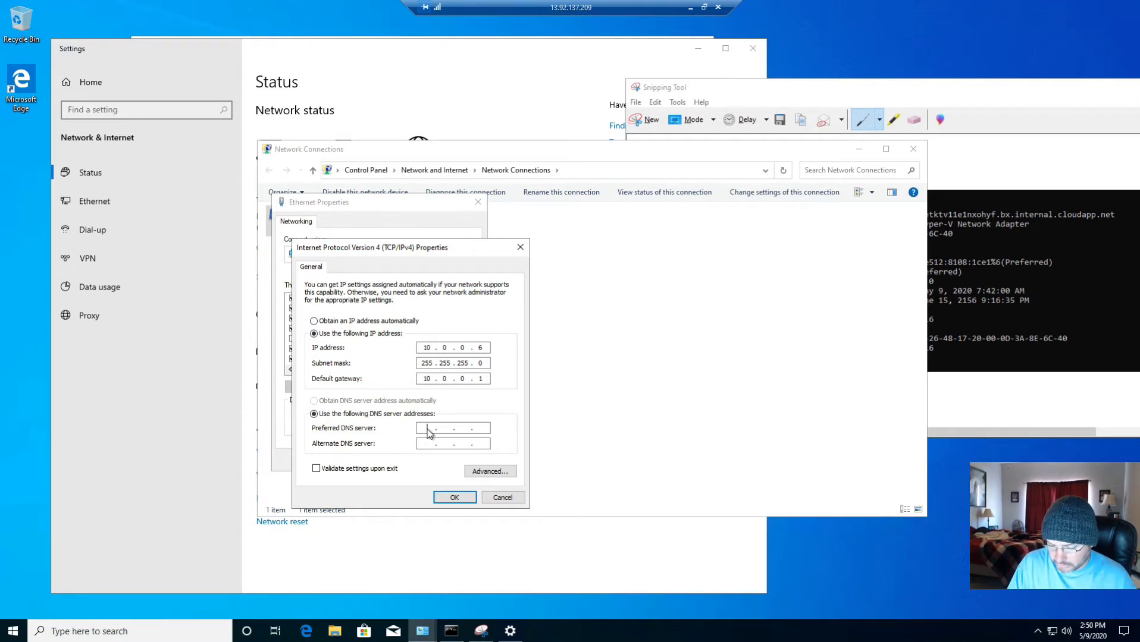
type("10.0.0.")
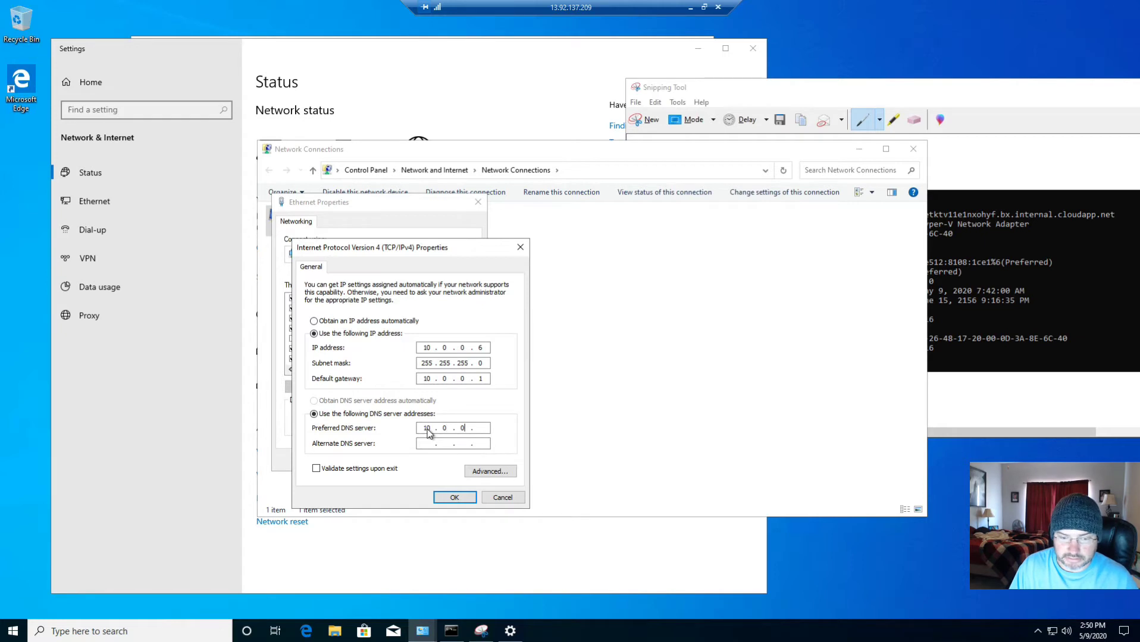
type("4")
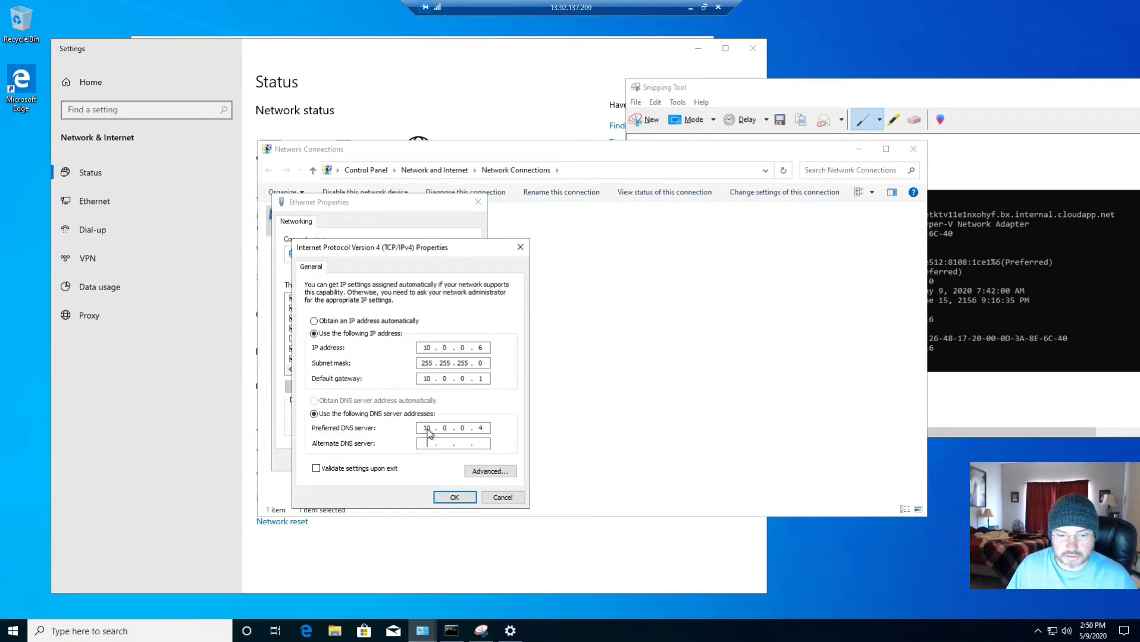
left_click(1030, 321)
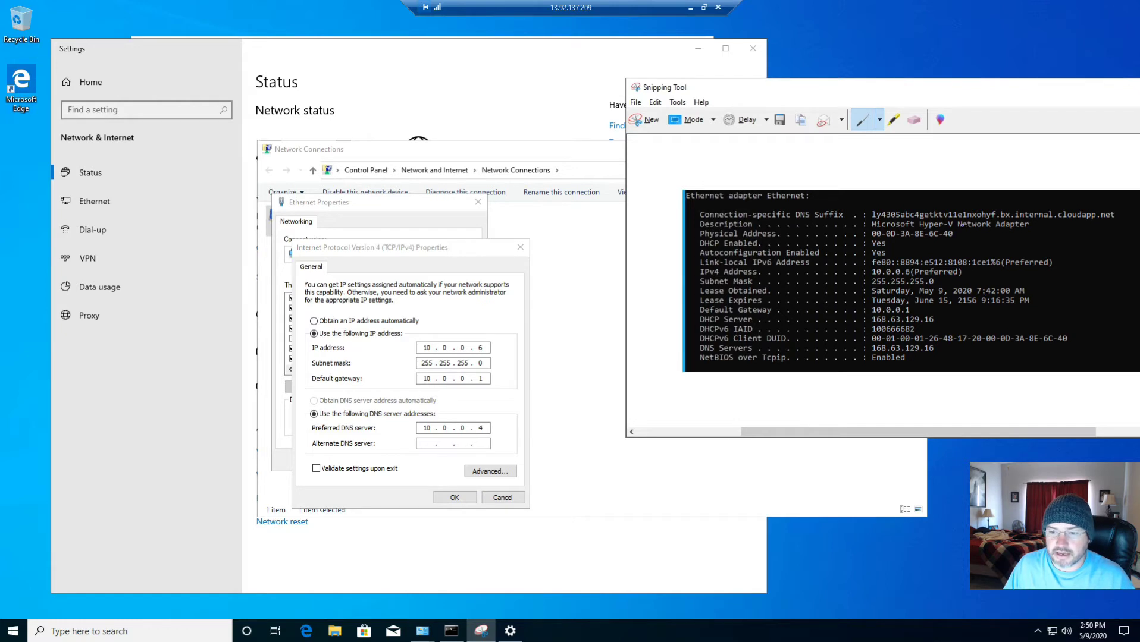
left_click(427, 444)
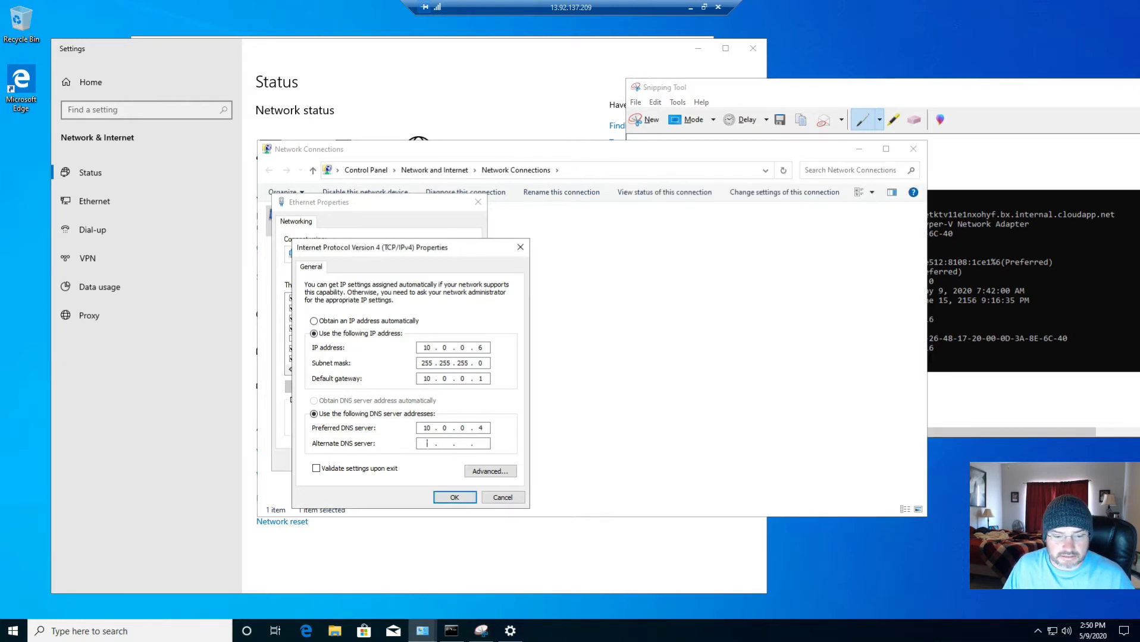
type("168. . .")
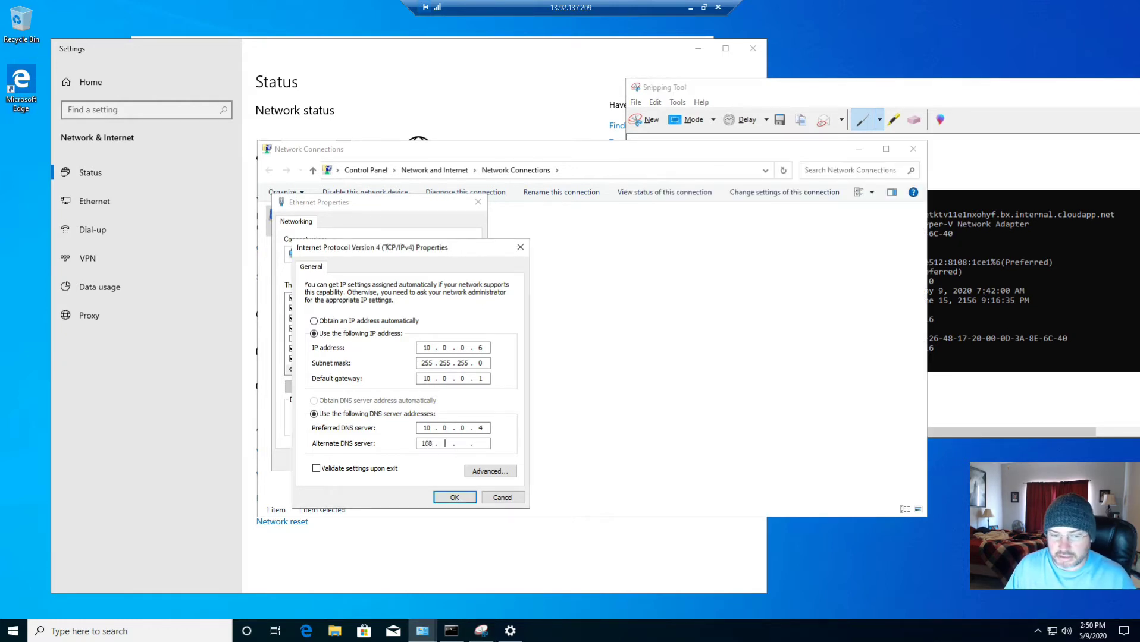
left_click(1035, 350)
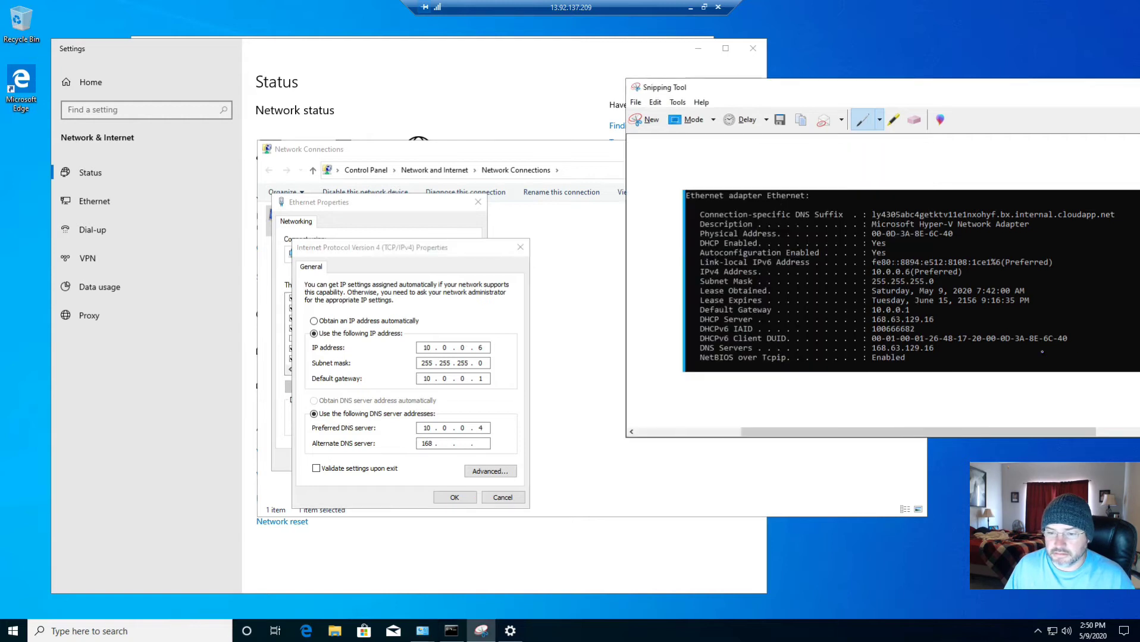
left_click(445, 444)
type("63")
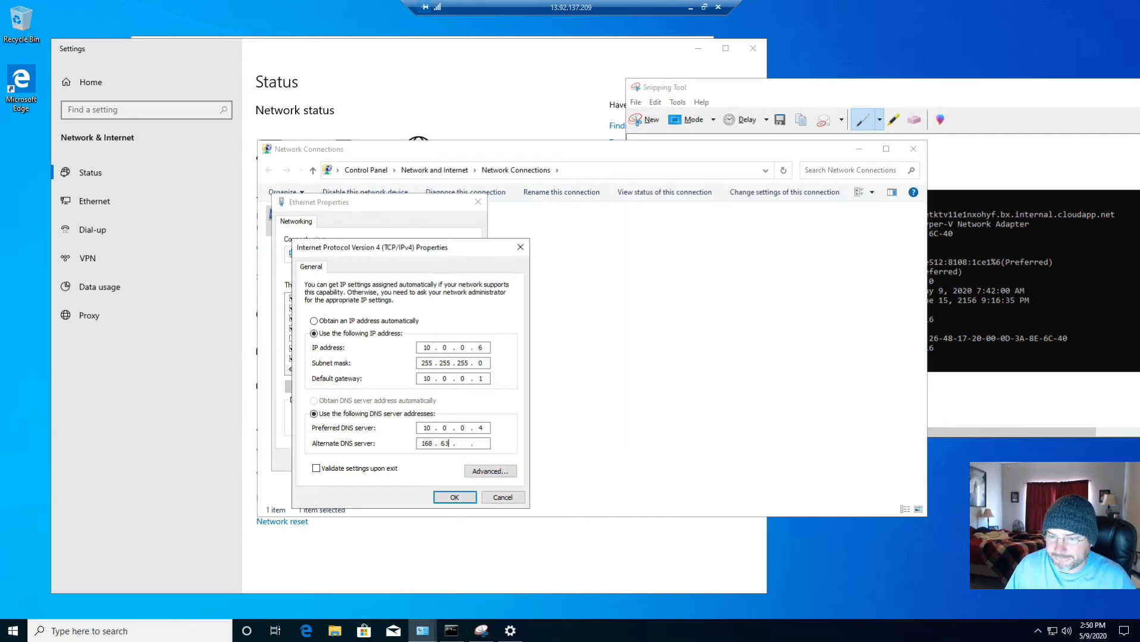
left_click(932, 302)
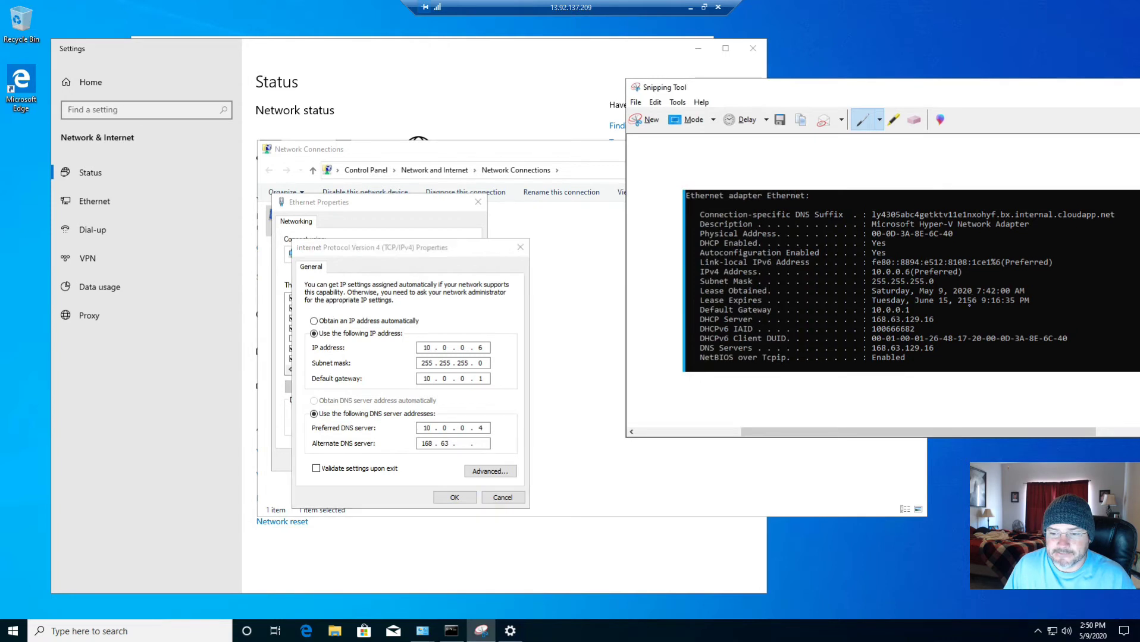
left_click(462, 444)
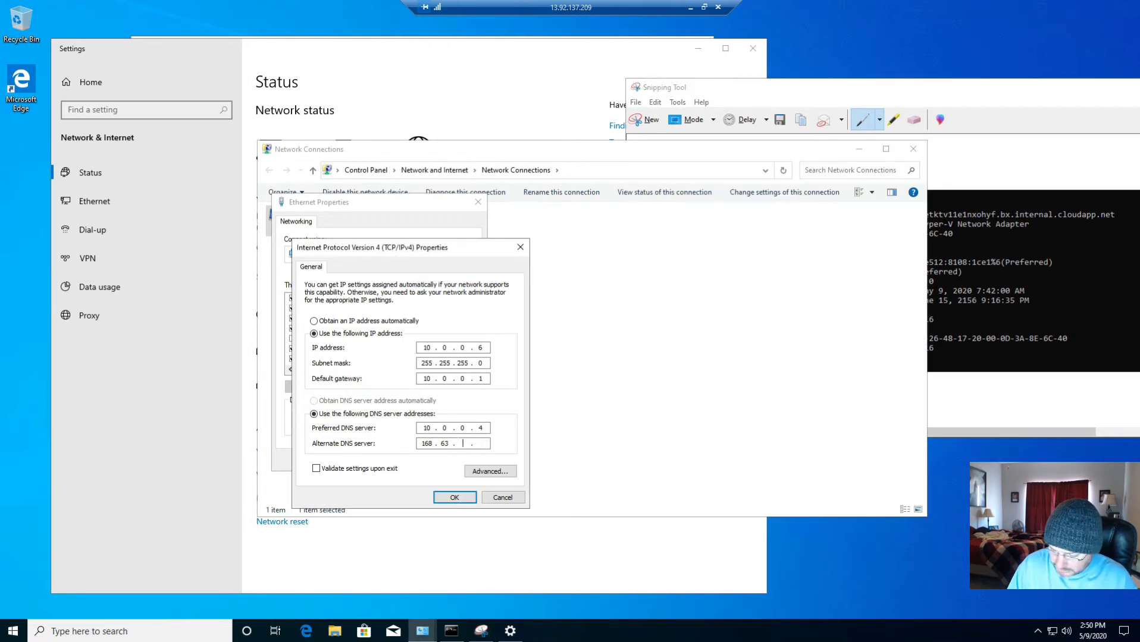
type("12916")
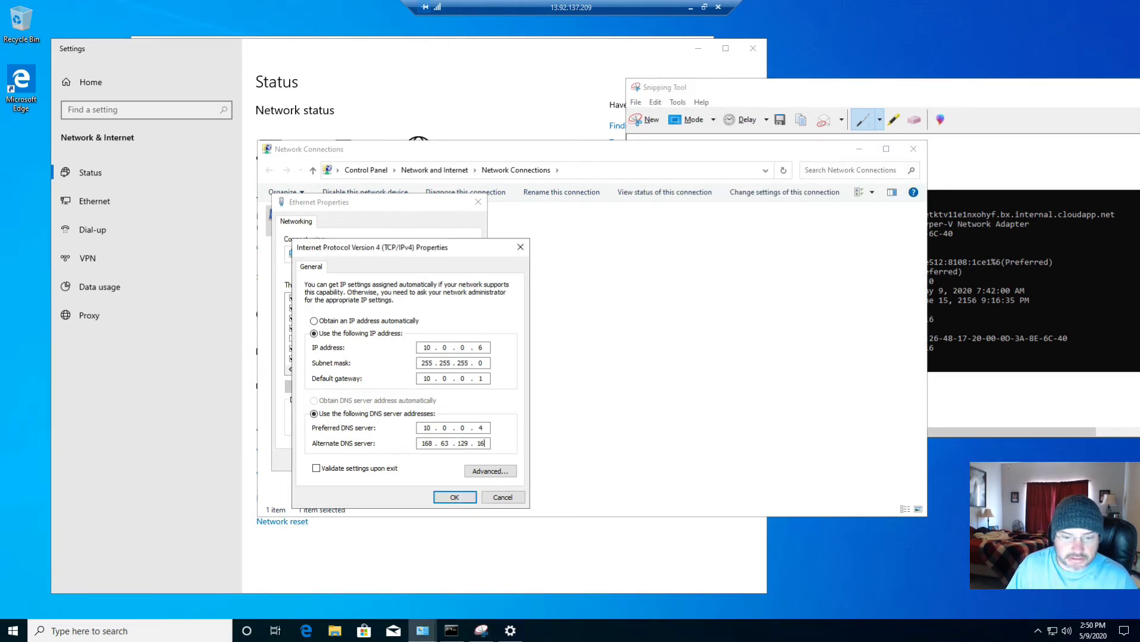
left_click(455, 498)
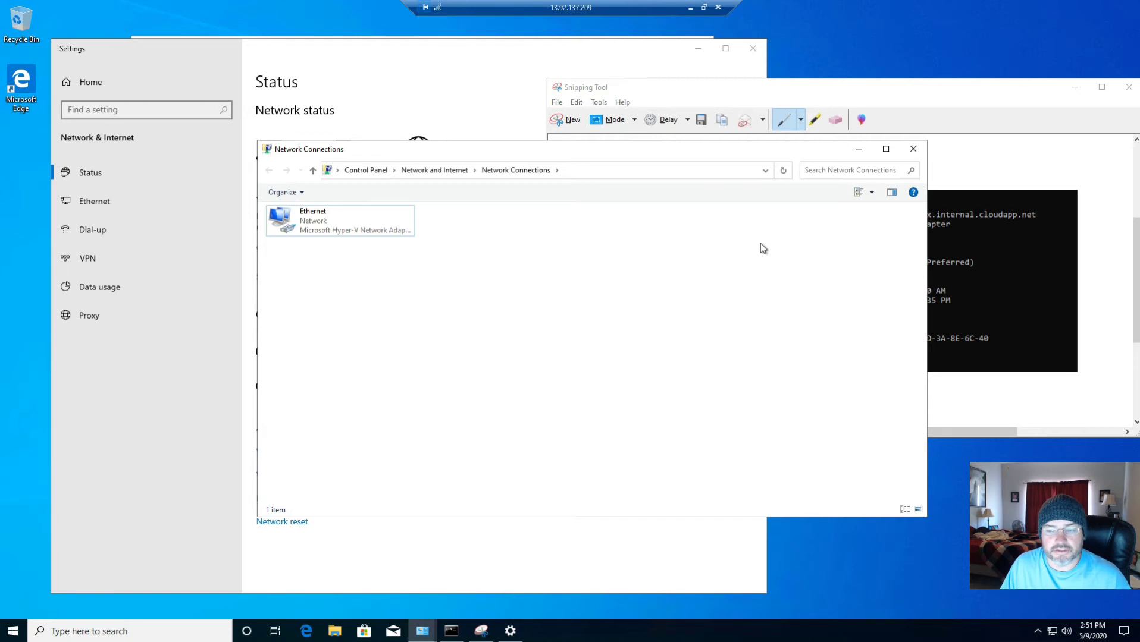
Close Network Connections, Snipping Tool without saving, Settings and Command Prompt, then restore the System window
left_click(913, 149)
left_click_drag(760, 90, 535, 96)
left_click(844, 94)
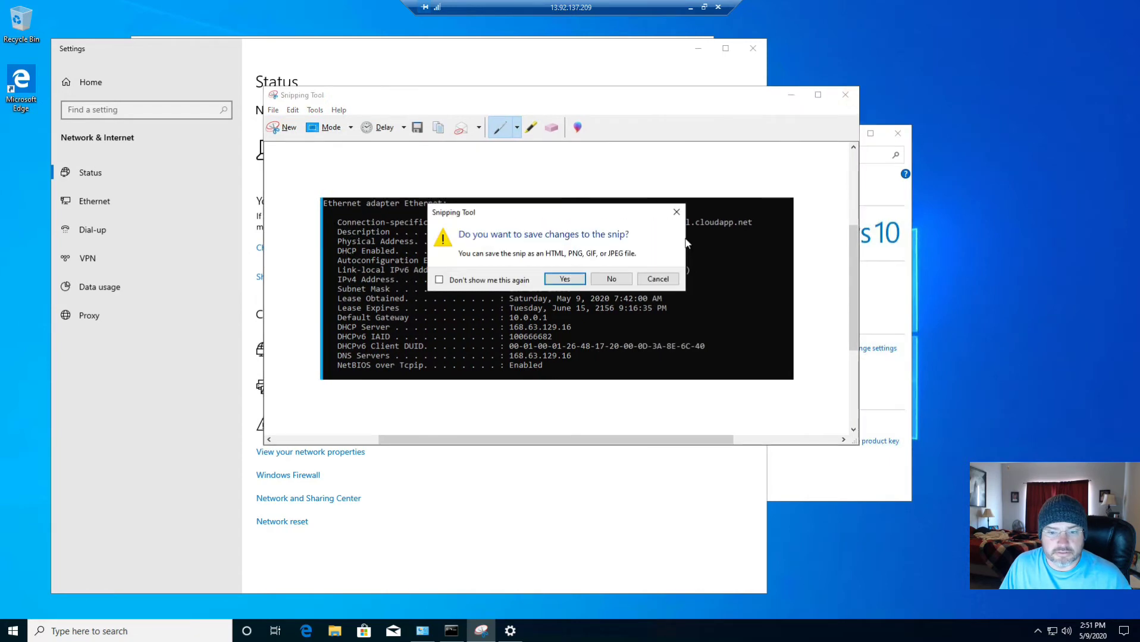
left_click(616, 281)
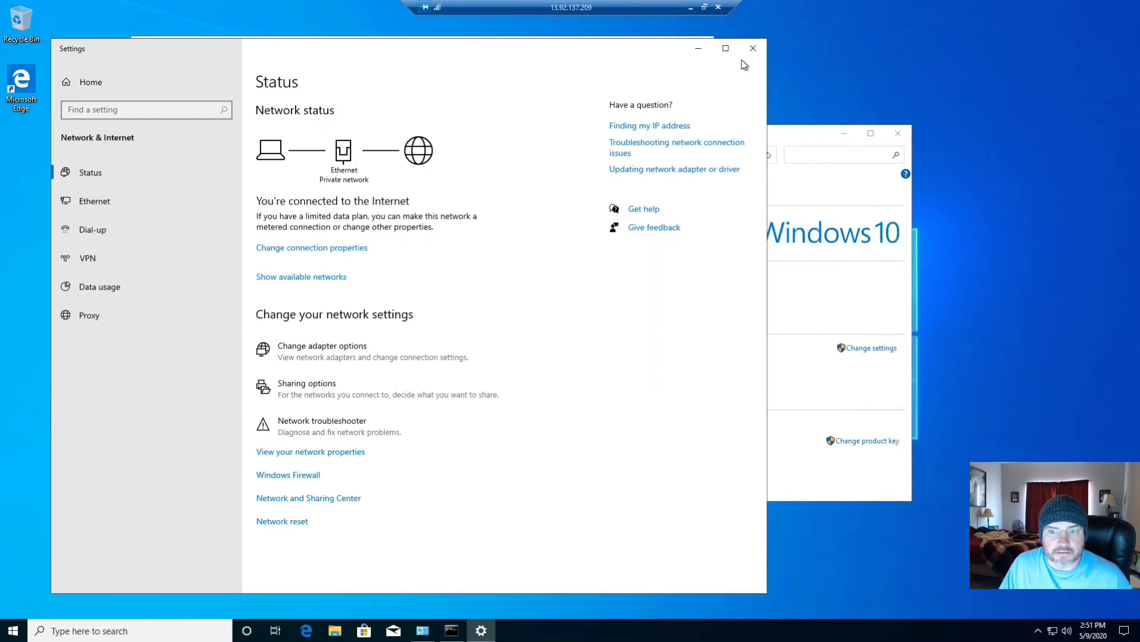
left_click(843, 135)
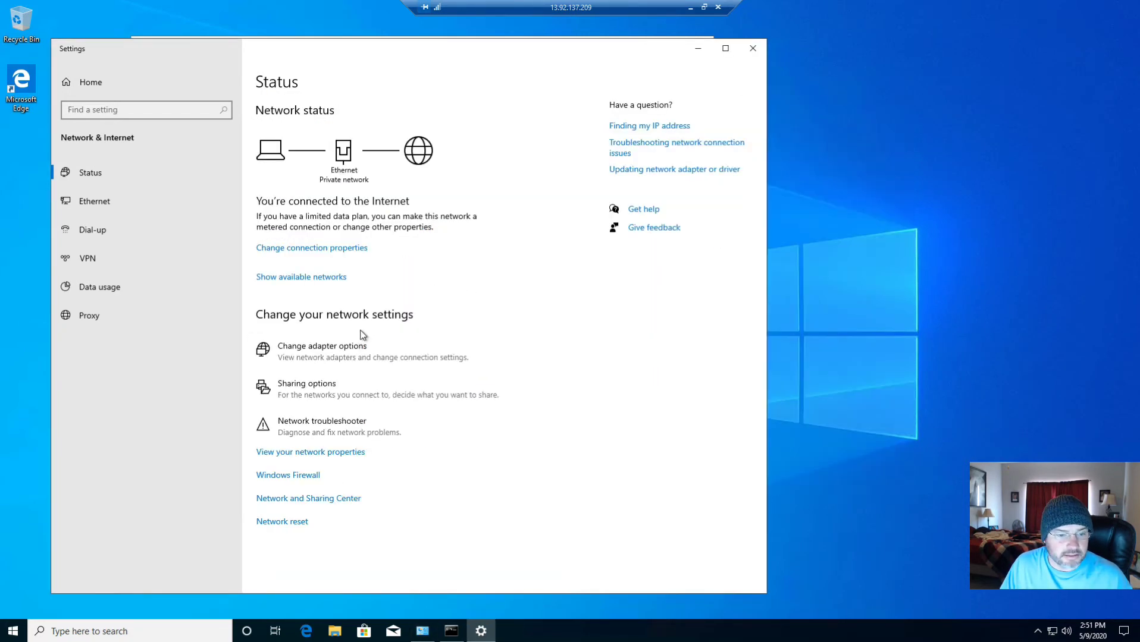
left_click(752, 49)
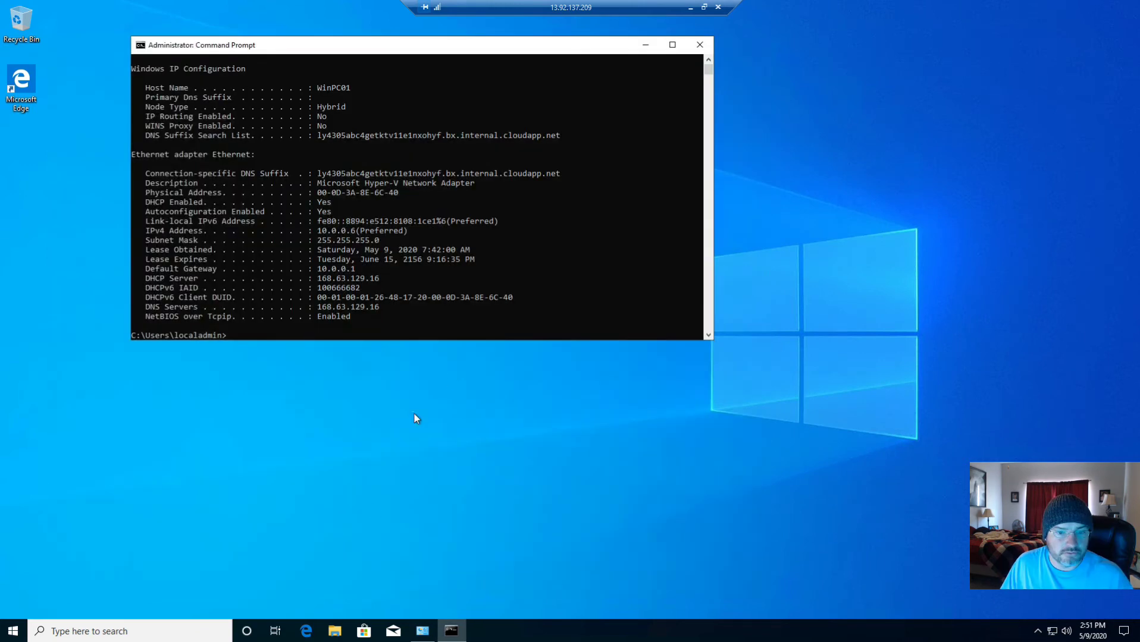
left_click(699, 44)
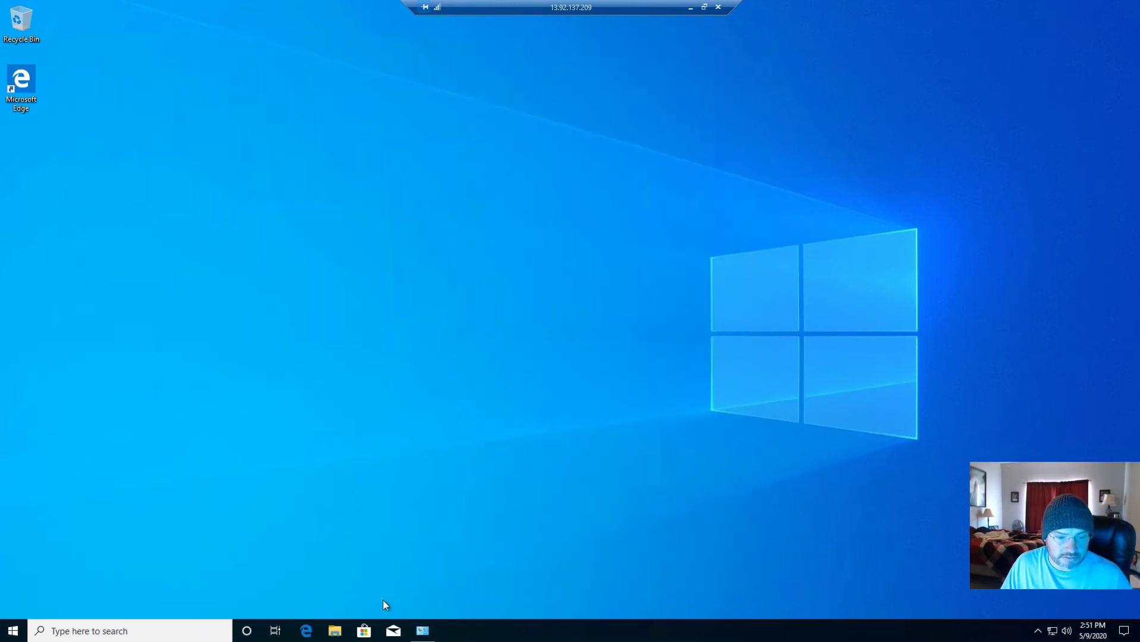
left_click(422, 631)
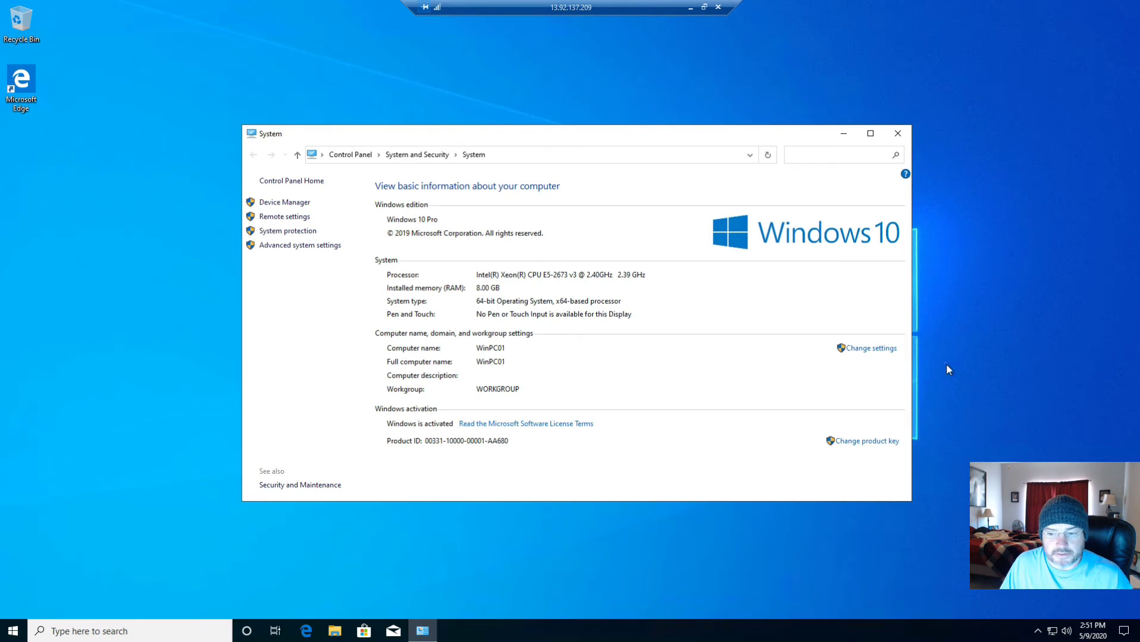
Set WinPC01 to be a member of domain contoso.com and submit, prompting for domain credentials
left_click(878, 352)
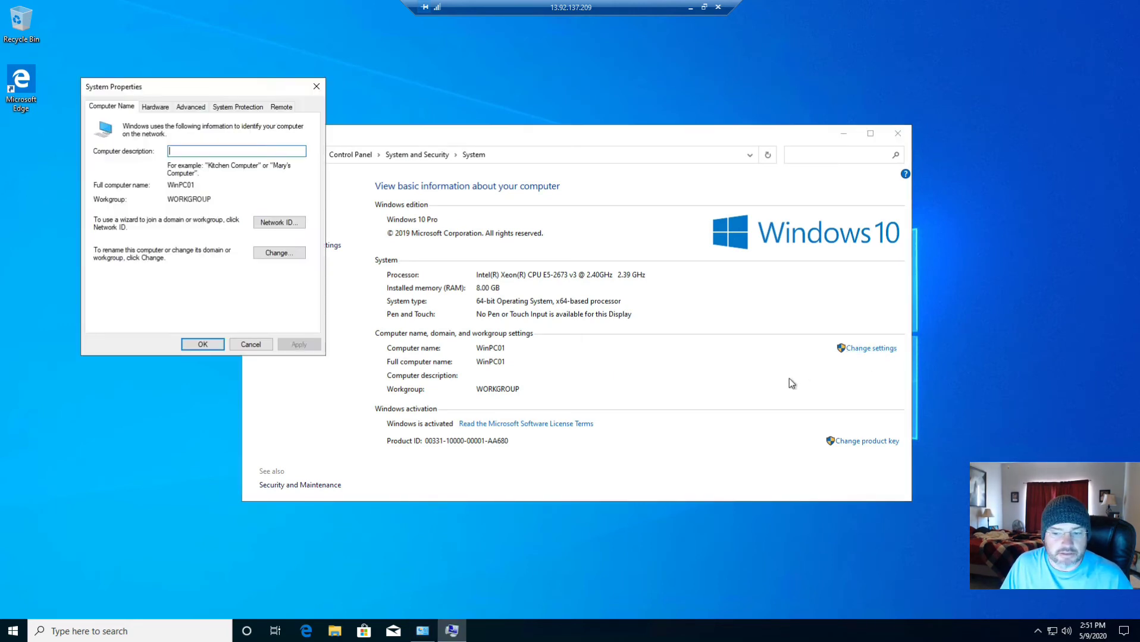
left_click(287, 256)
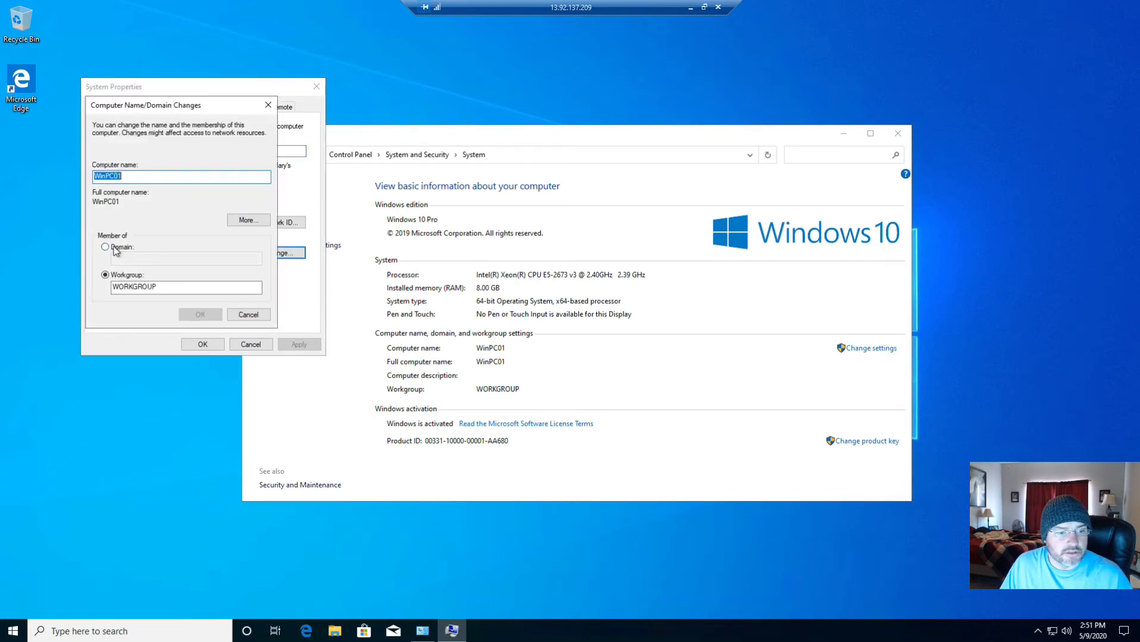
left_click(117, 248)
type("c")
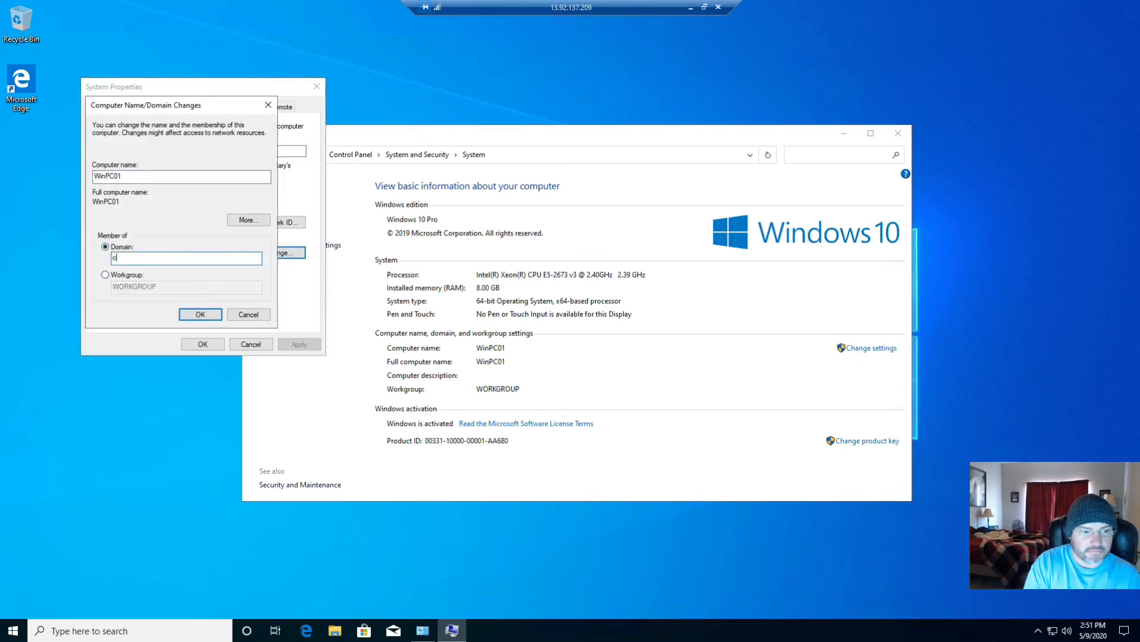
type("ontoso.com")
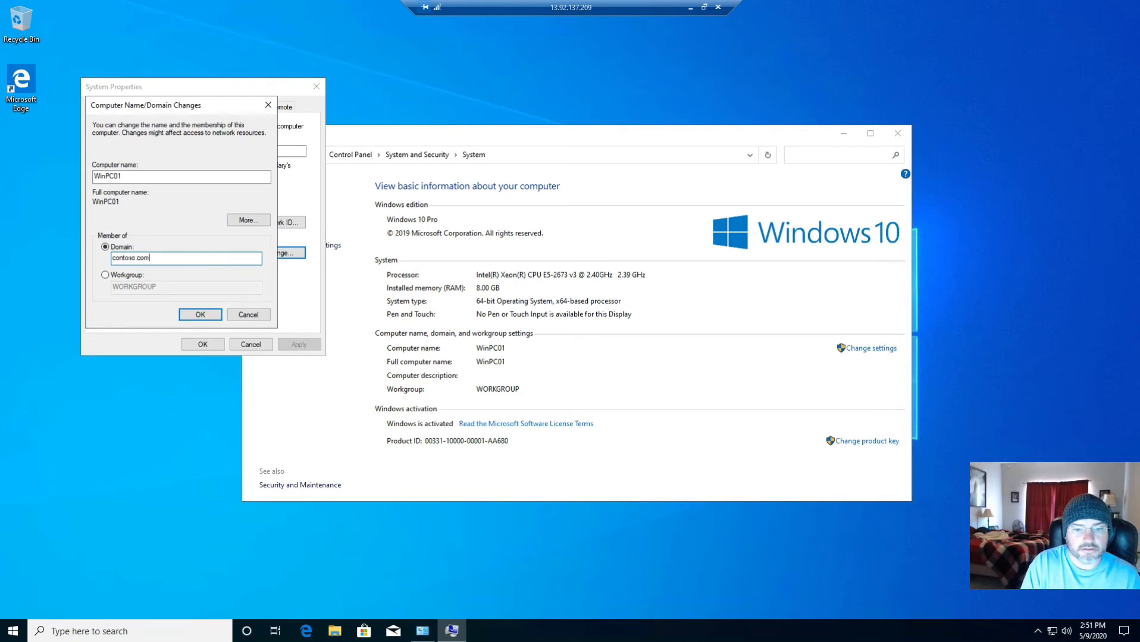
key("Return")
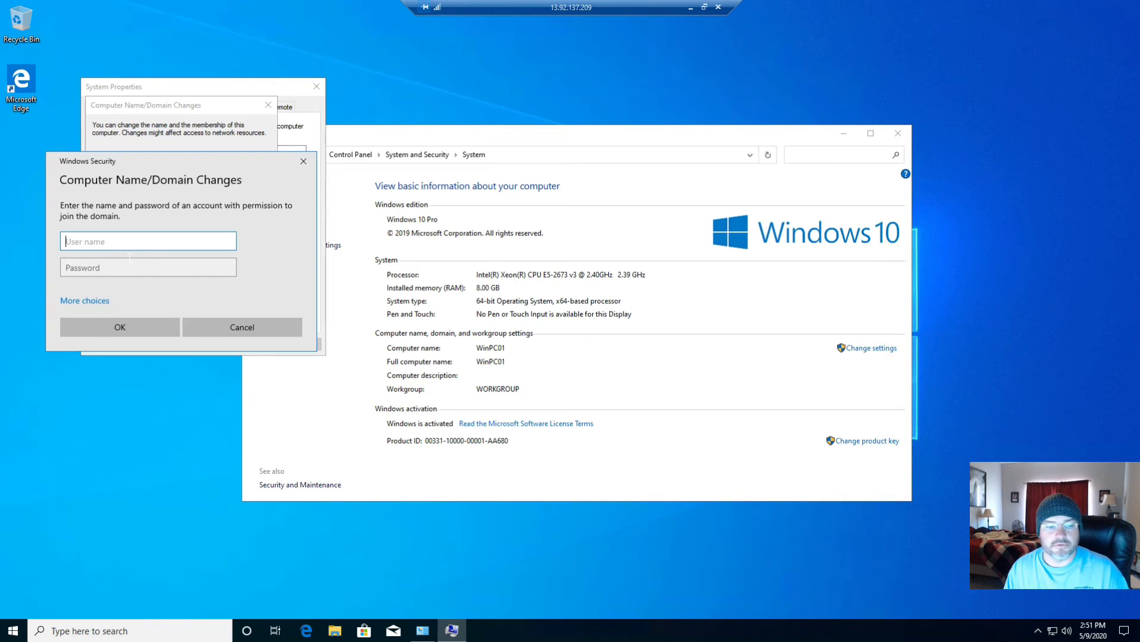
Enter a contoso domain admin username and its password in the Windows Security prompt to authorize the join
left_click_drag(136, 165, 609, 86)
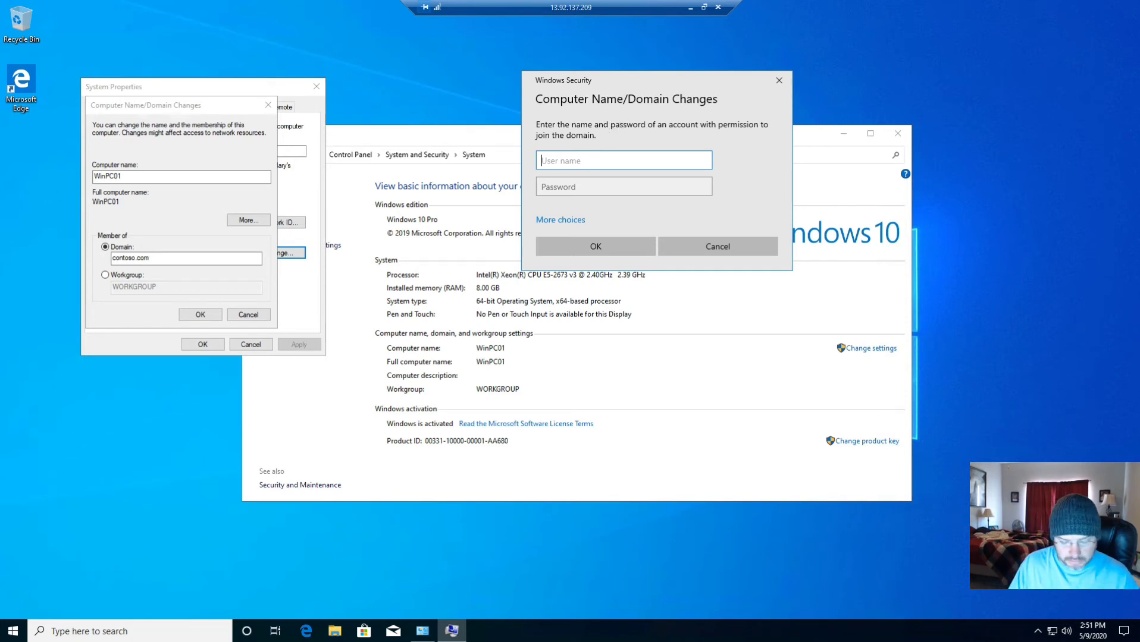
type("contoso")
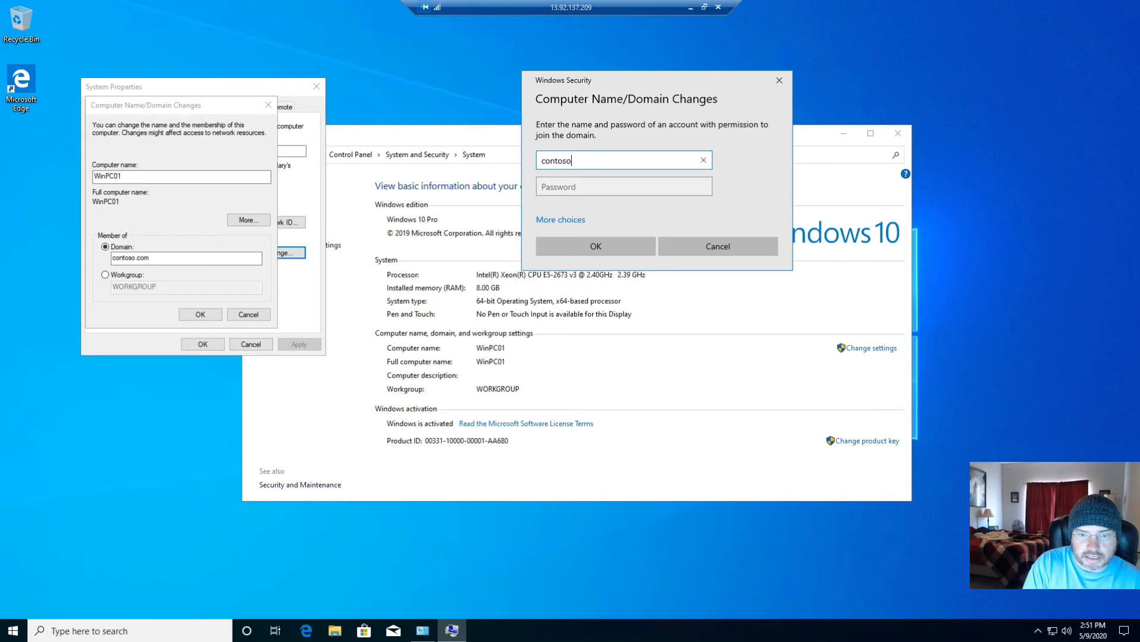
type("\\")
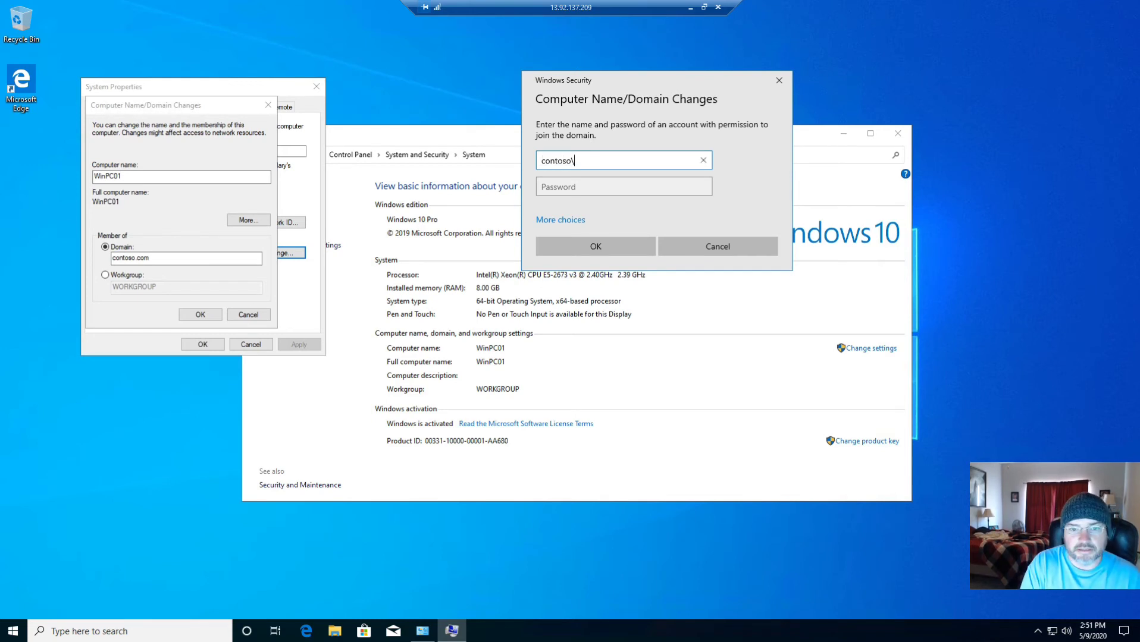
type("locald")
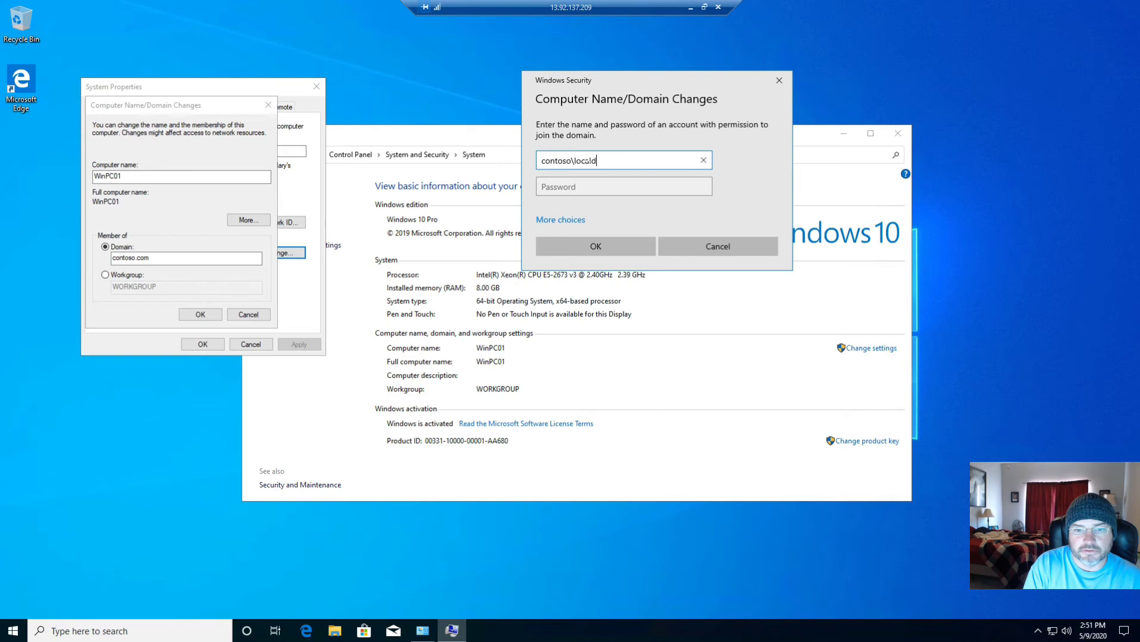
key("BackSpace")
type("admin")
key("Tab")
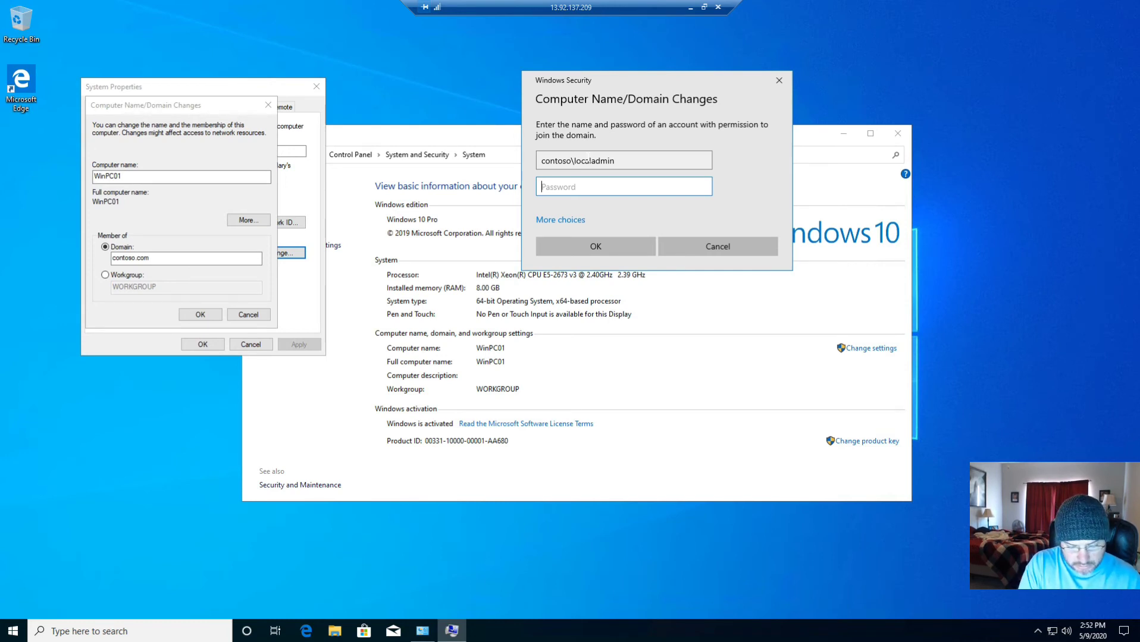
type("•••••")
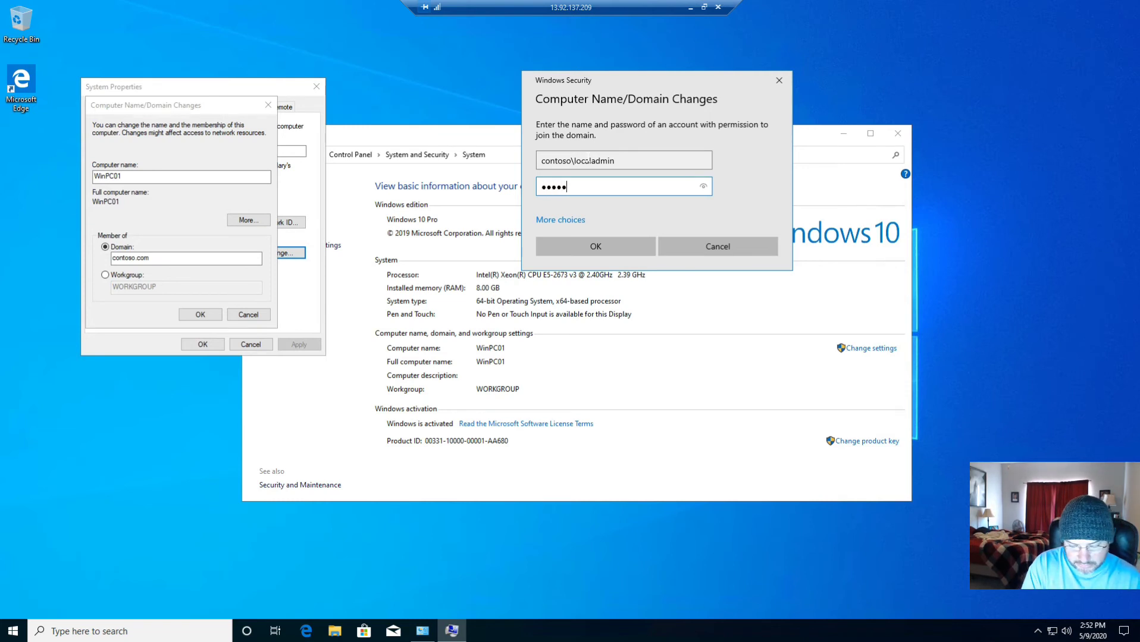
type("••••••")
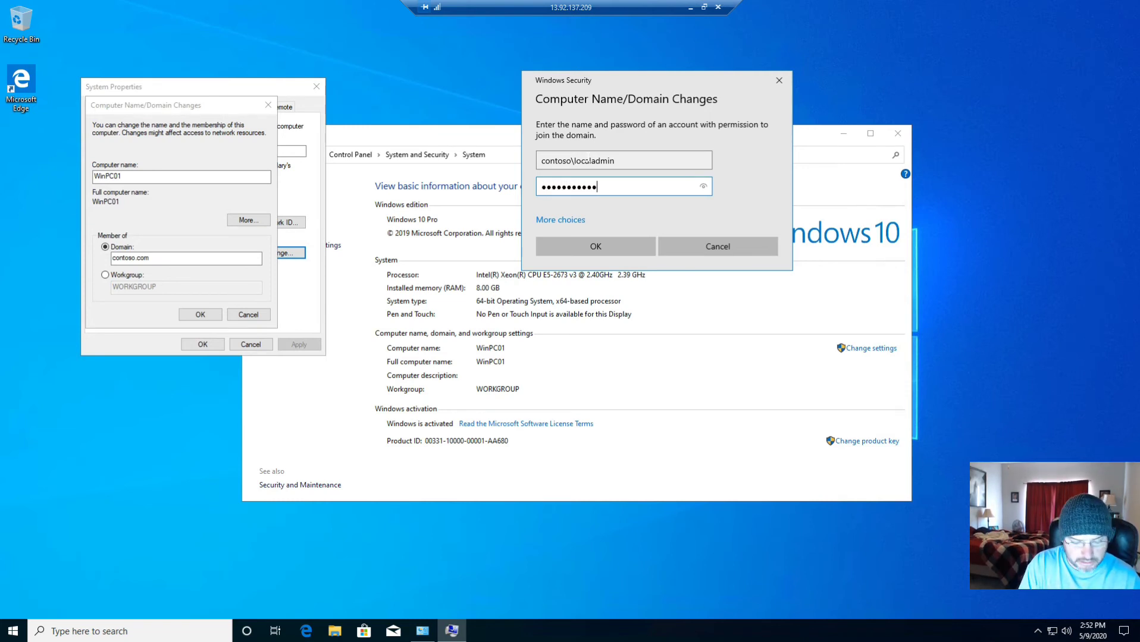
type("•")
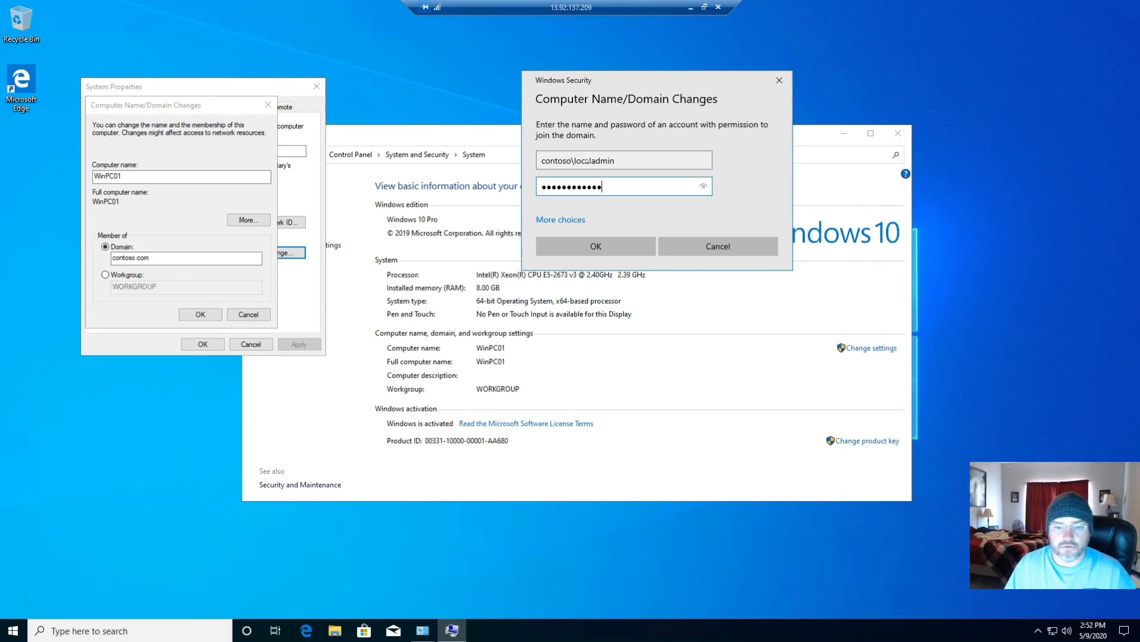
left_click(609, 247)
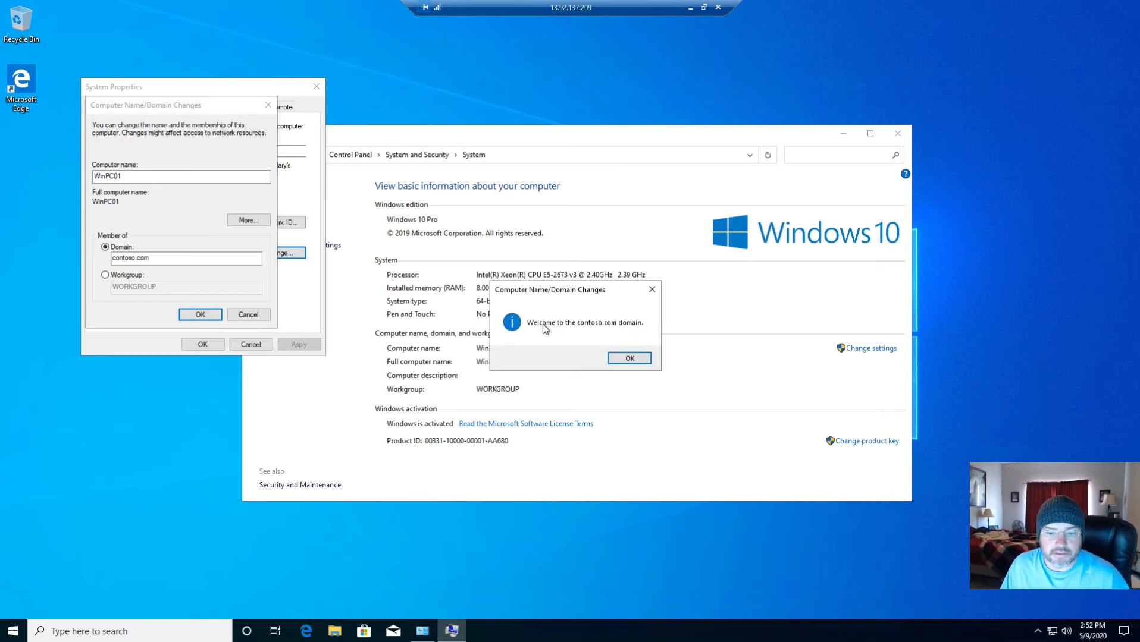
Acknowledge the contoso.com welcome and restart notices, close System Properties, and restart now
left_click(628, 358)
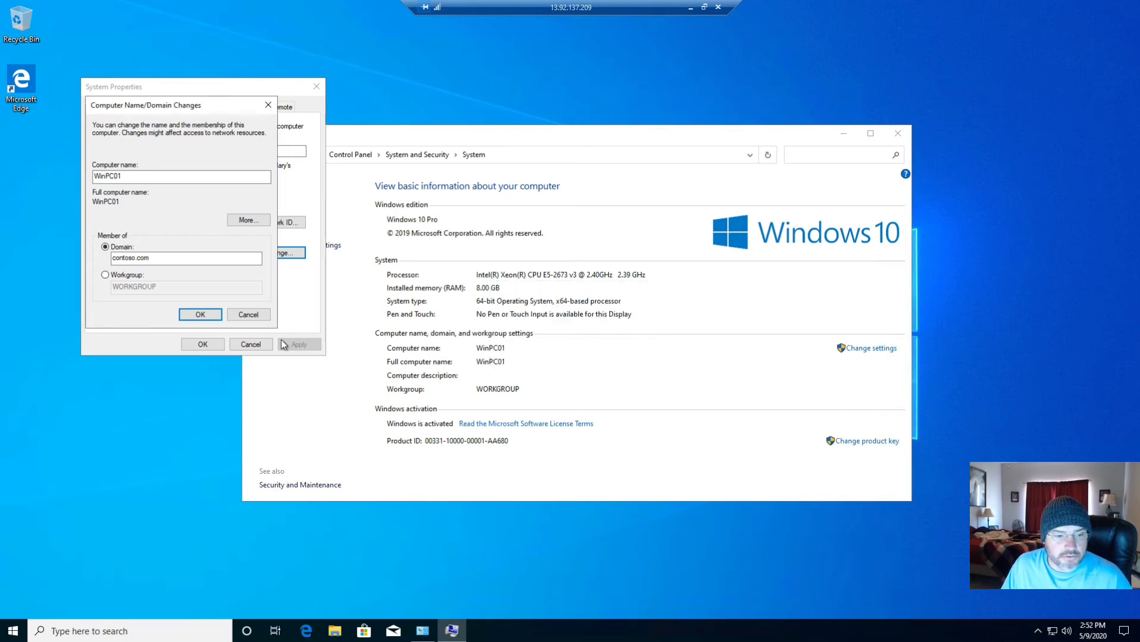
left_click(212, 316)
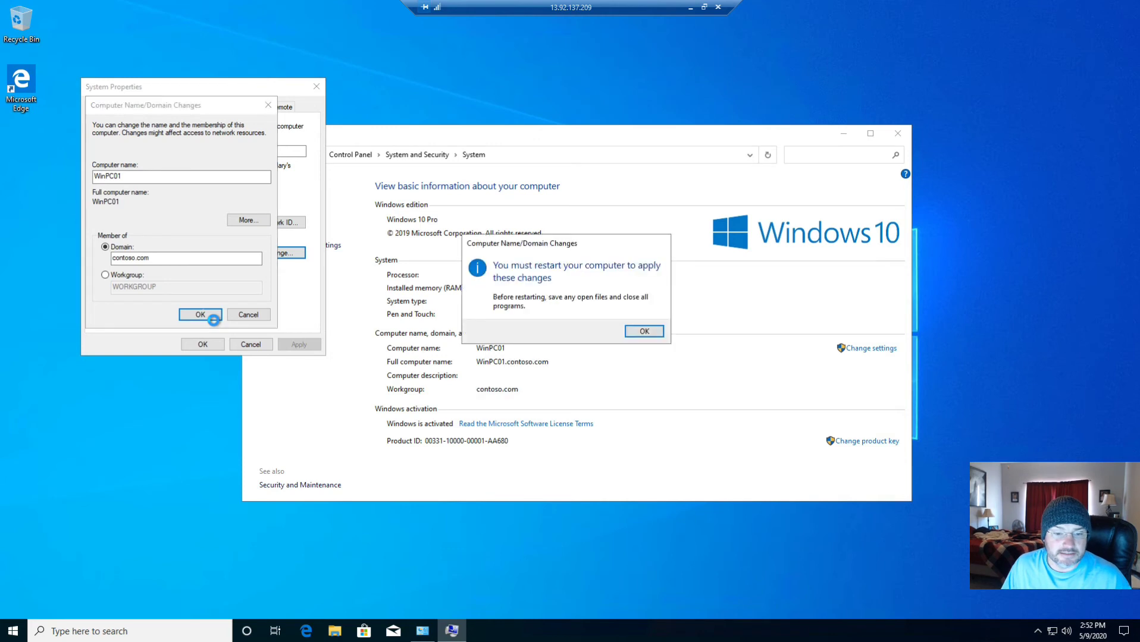
left_click(657, 337)
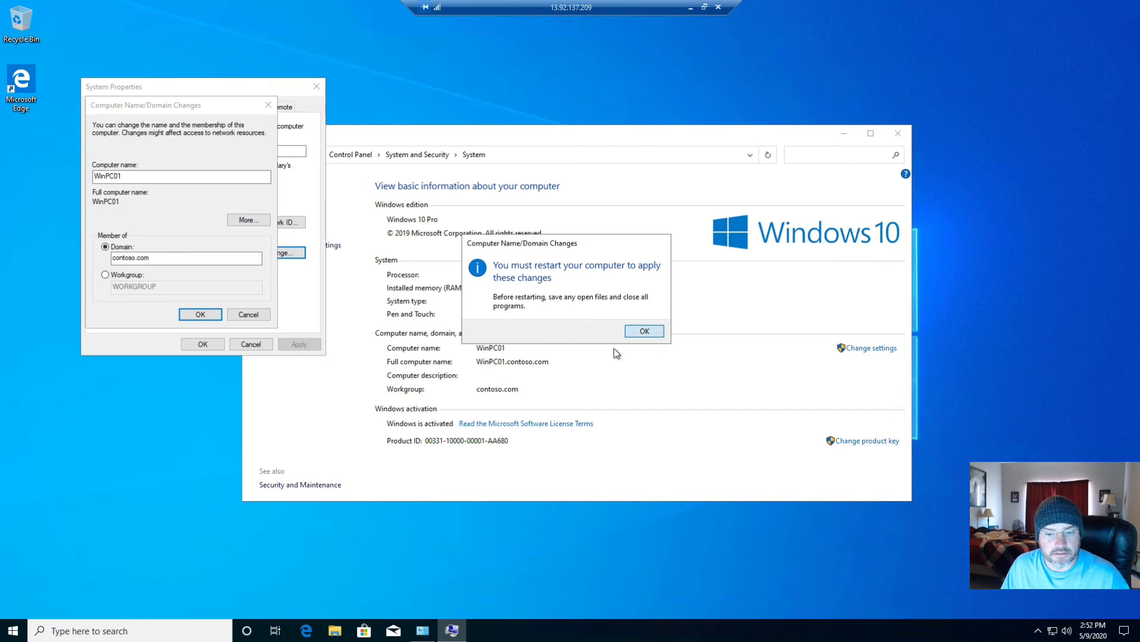
left_click(202, 345)
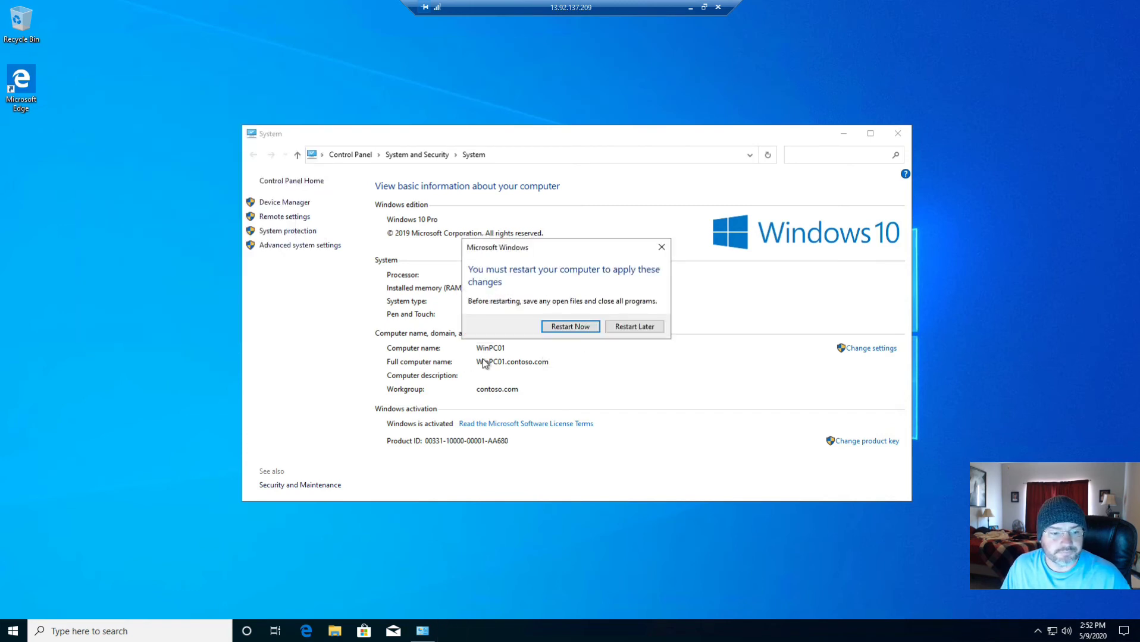
left_click(580, 329)
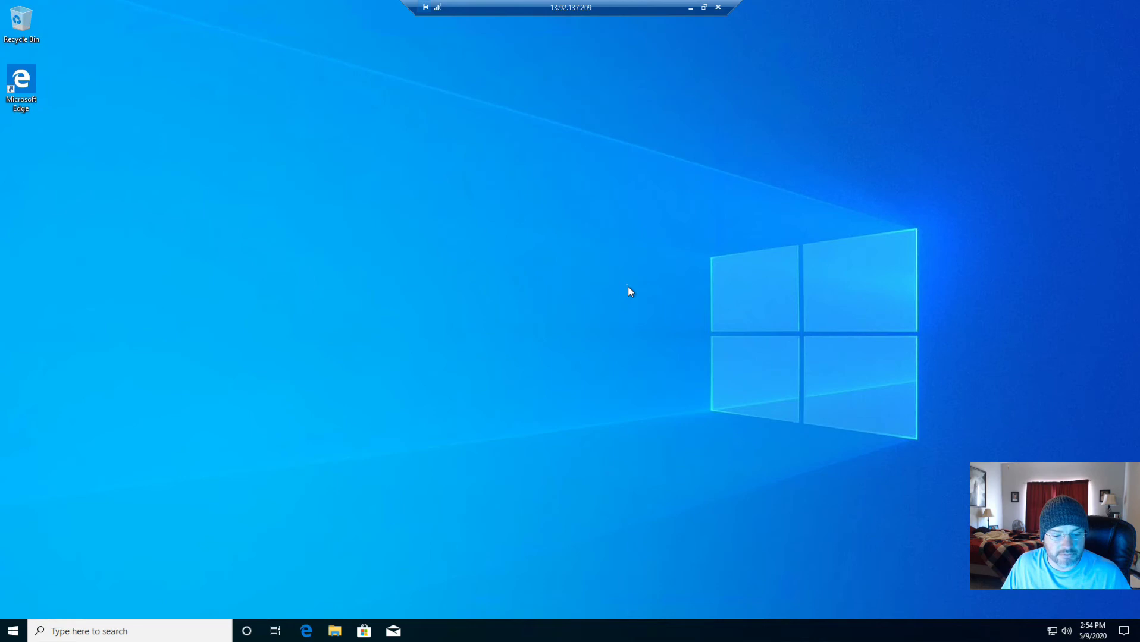
Open This PC's System page, verify WinPC01.contoso.com shows domain contoso.com, then close it
left_click(131, 631)
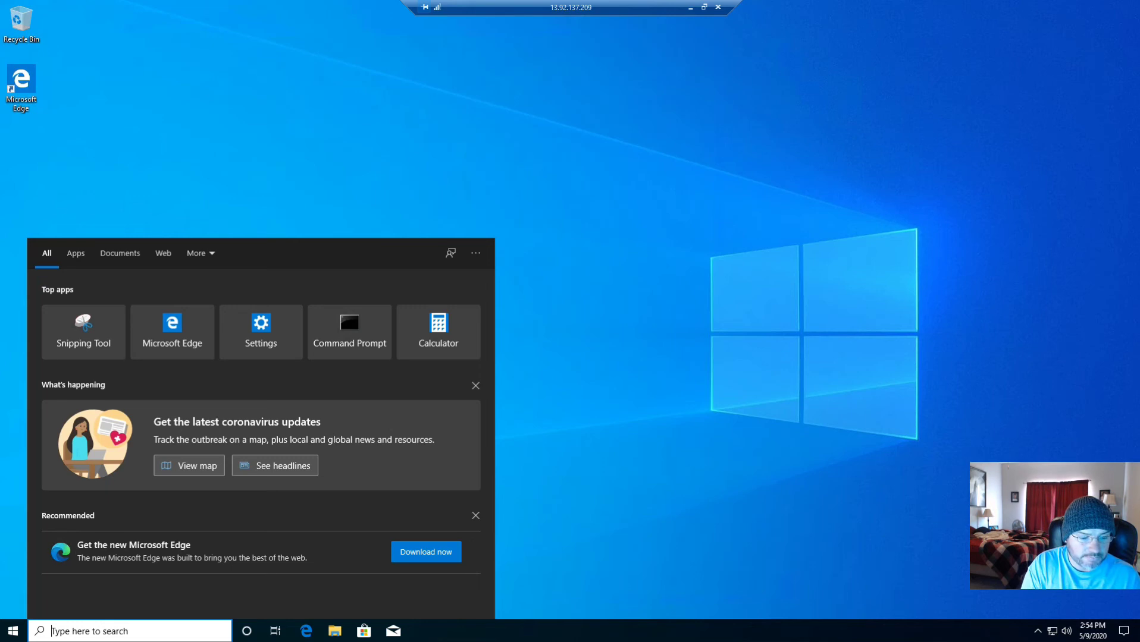
type("this pic")
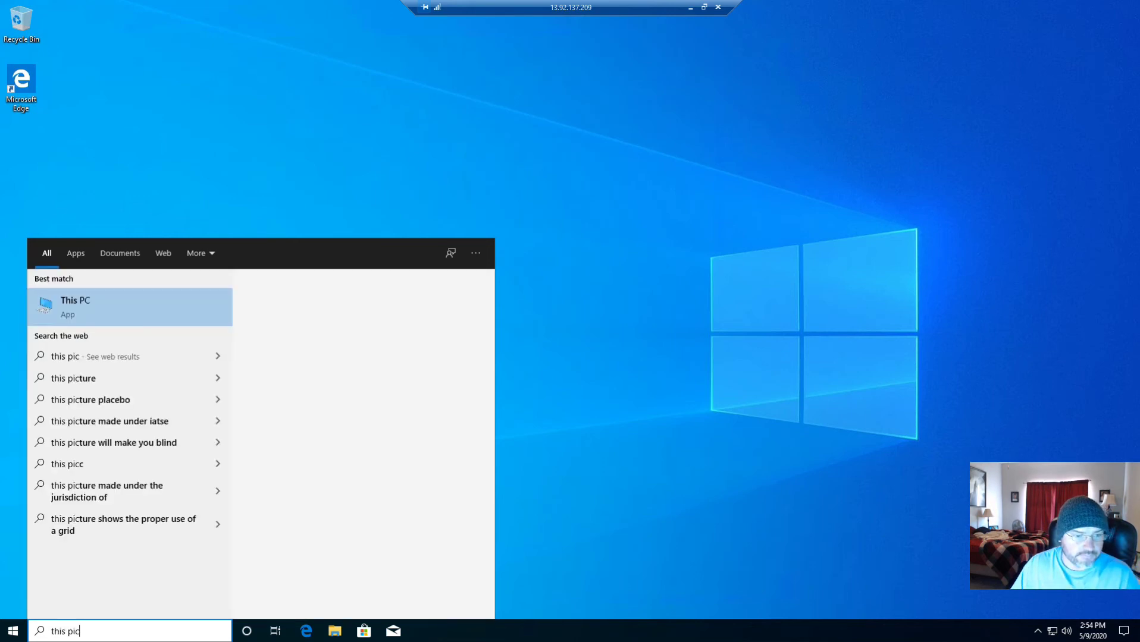
right_click(100, 321)
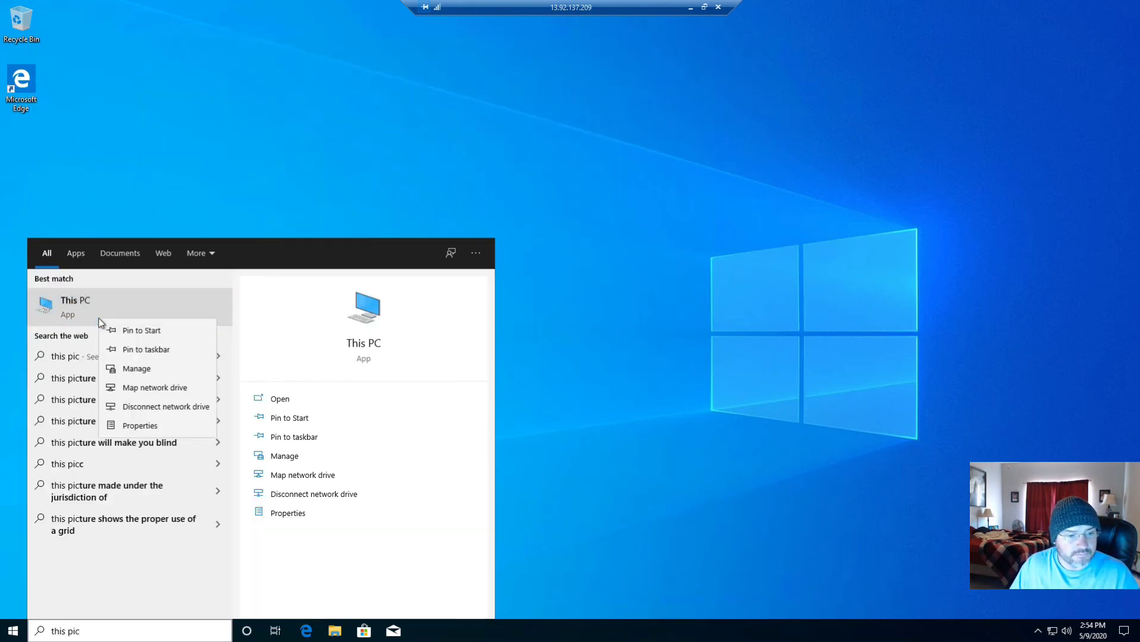
left_click(140, 425)
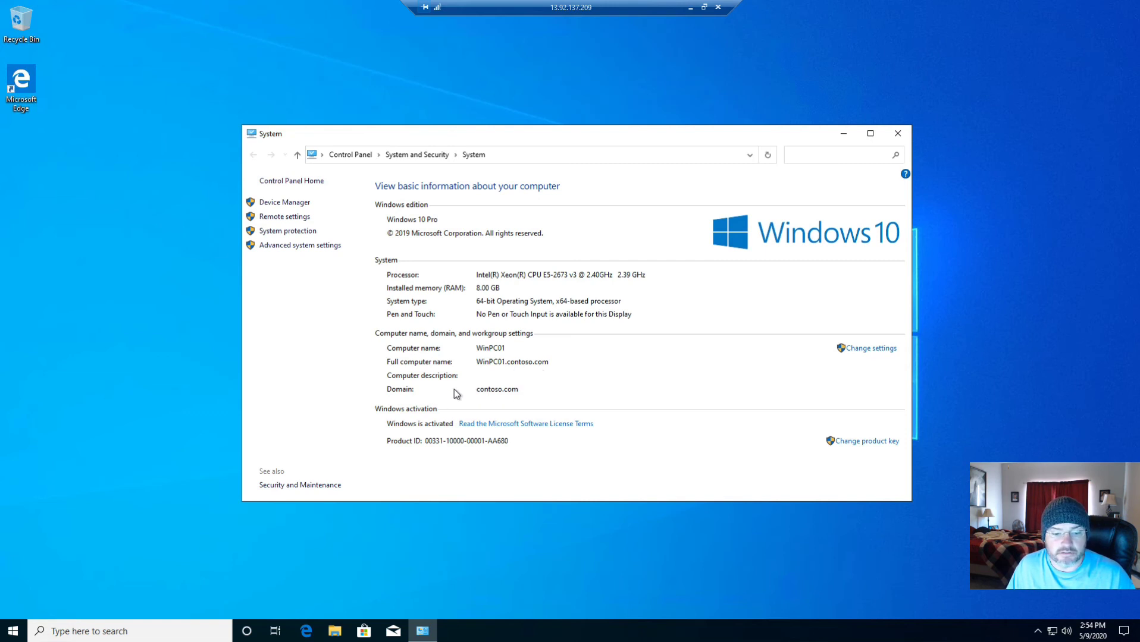
left_click(898, 134)
key("super+s")
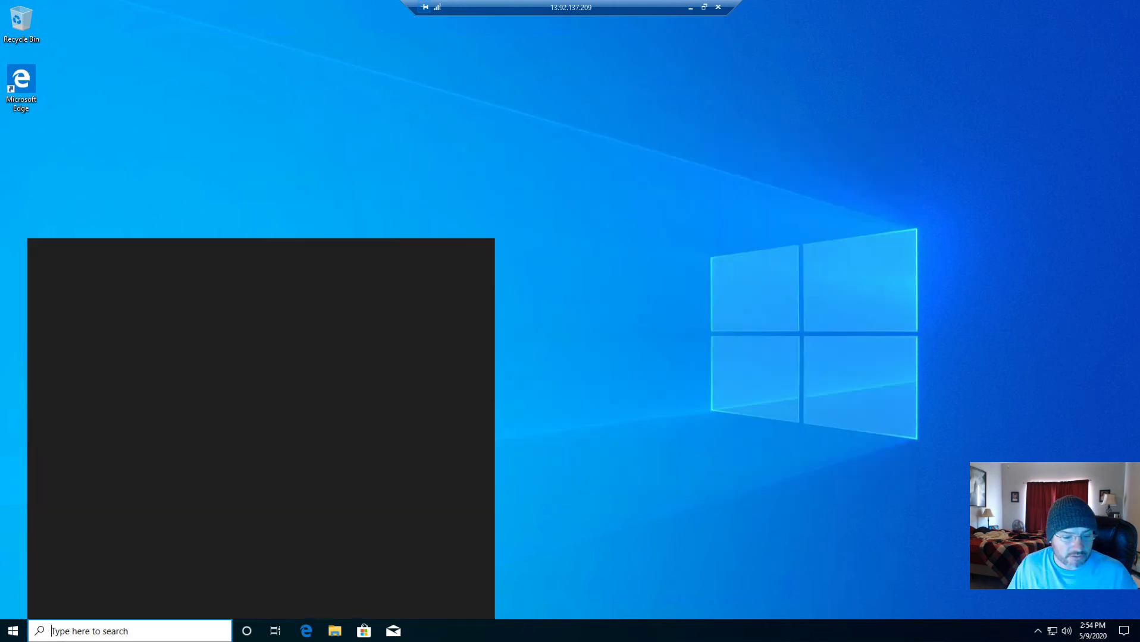
Check in Computer Management that the local Administrators group includes CONTOSO\Domain Admins and localadmin
type("computer")
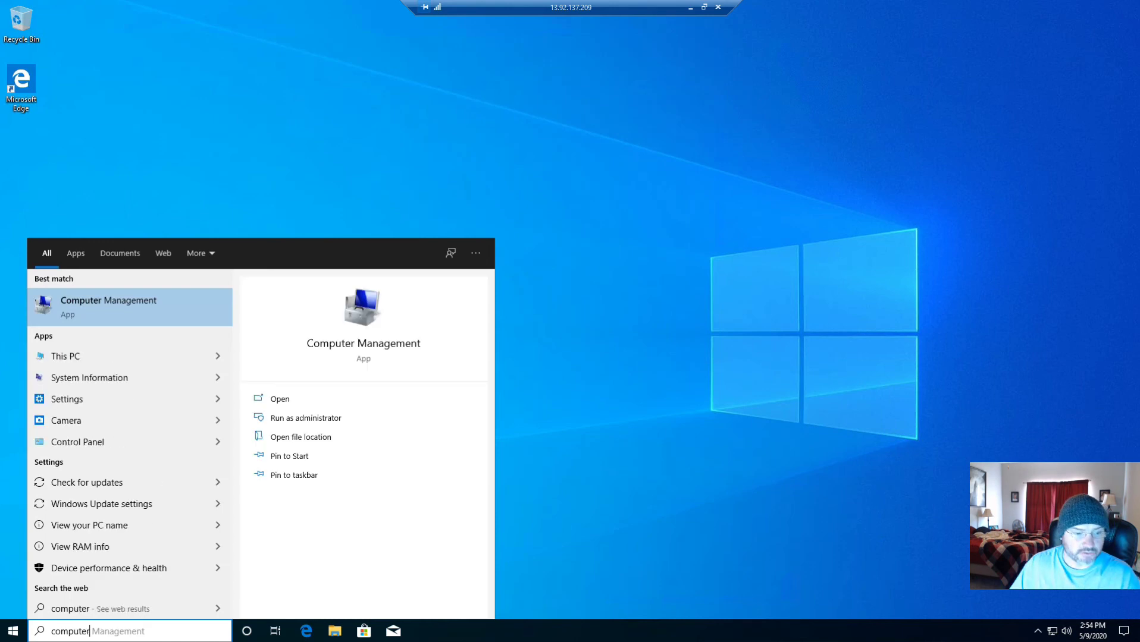
left_click(89, 304)
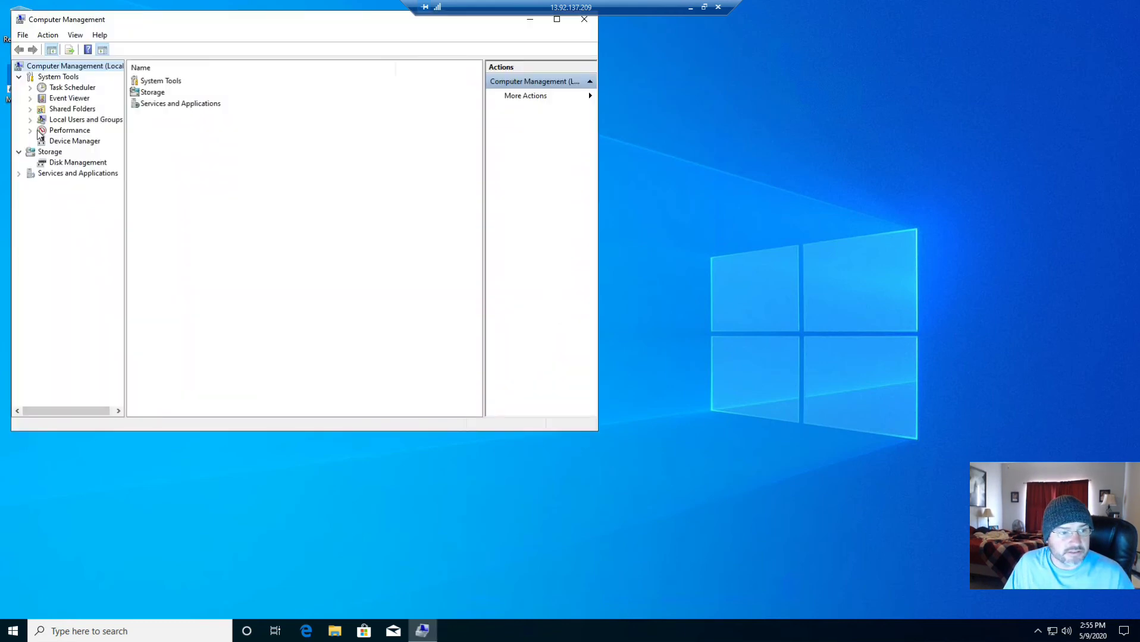
left_click(31, 120)
left_click(71, 141)
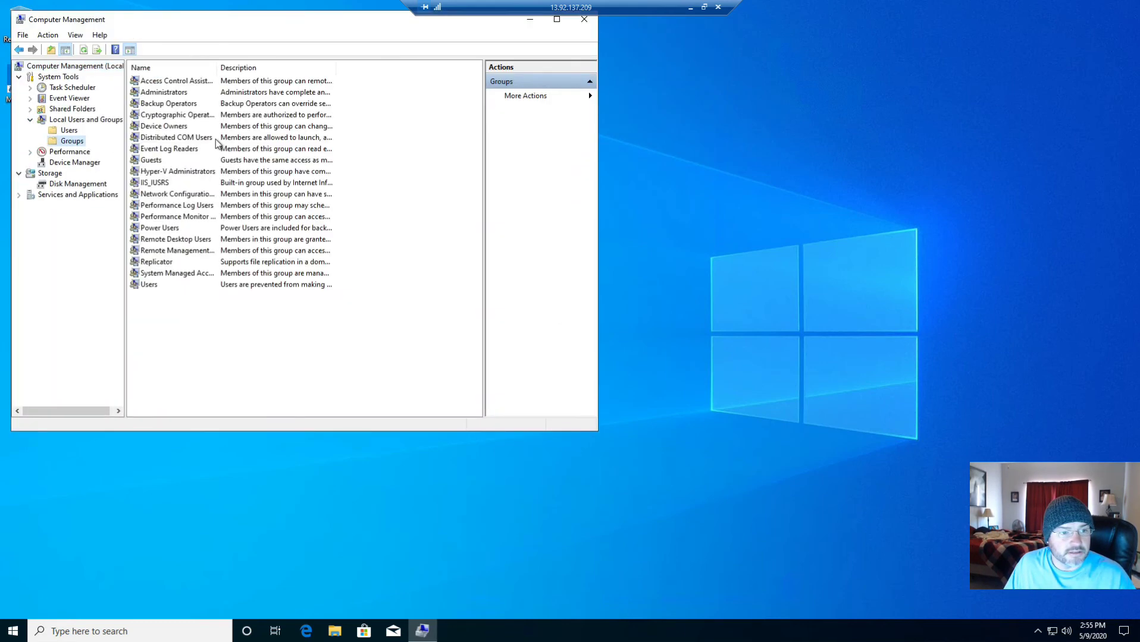
double_click(183, 93)
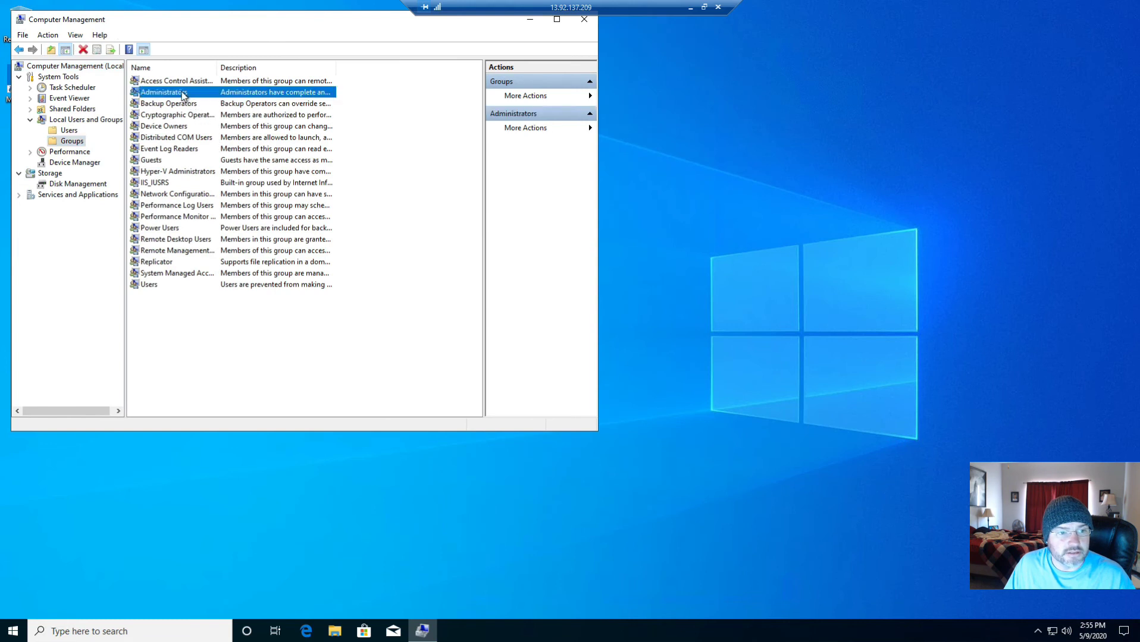
left_click(238, 208)
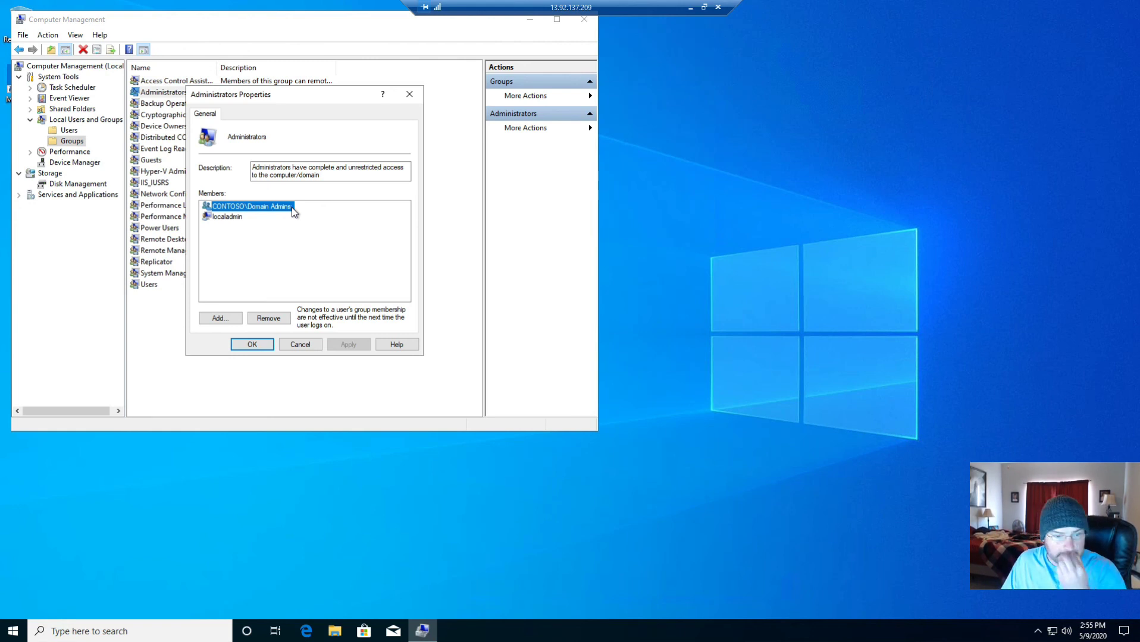
left_click(300, 345)
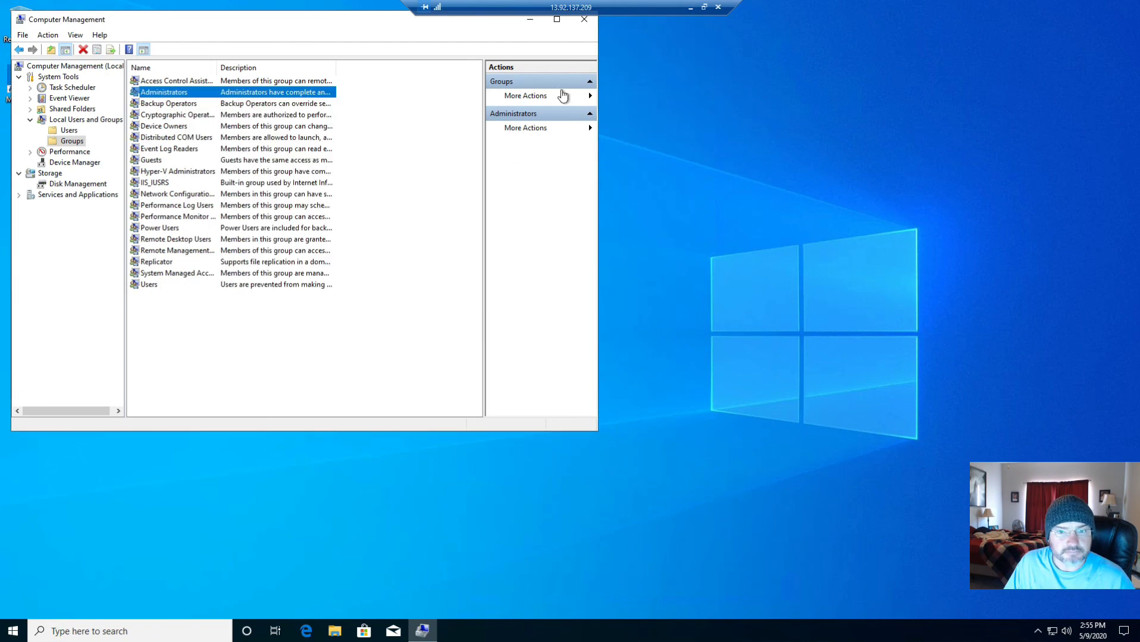
left_click(584, 19)
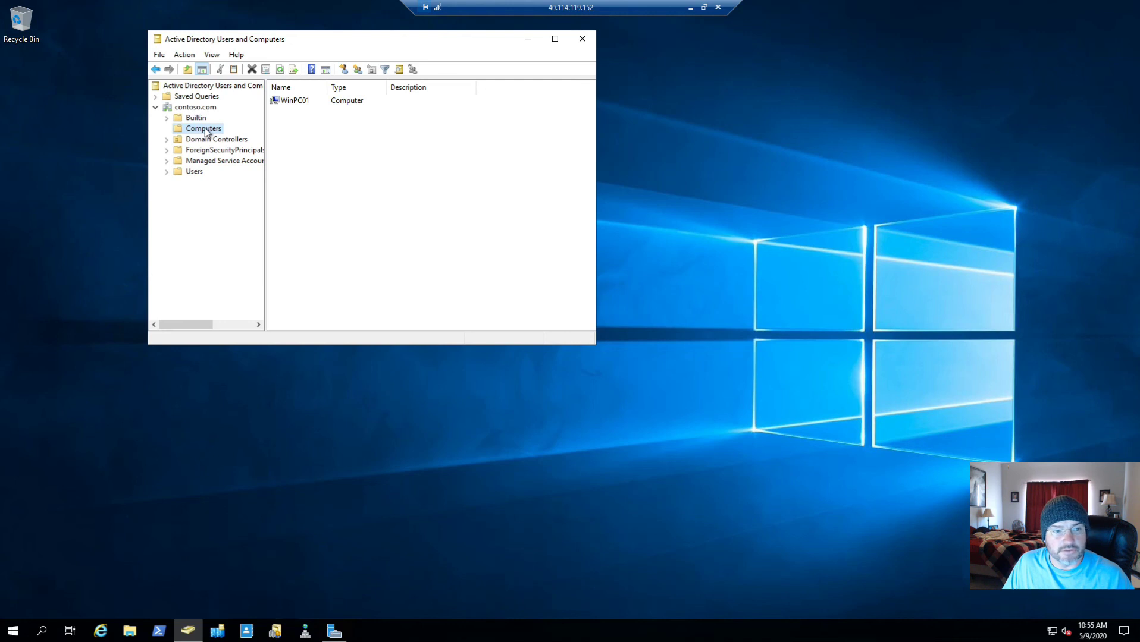
Inspect WinPC01's account properties, confirming Windows 10 Pro version 10.0 (18363), and review its location details
left_click(302, 102)
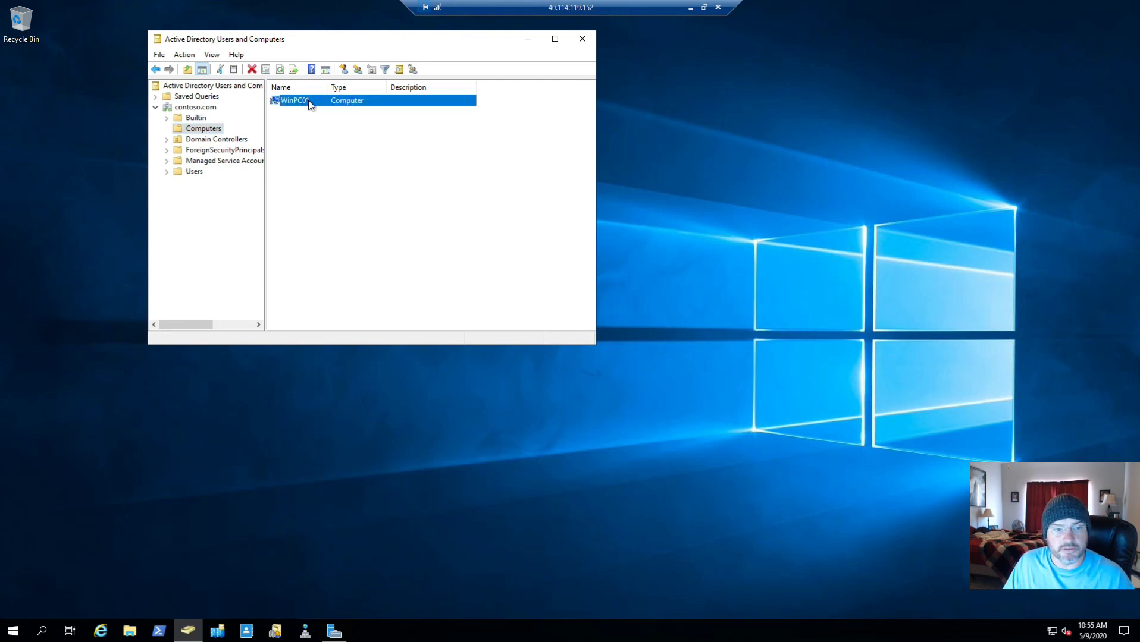
double_click(308, 100)
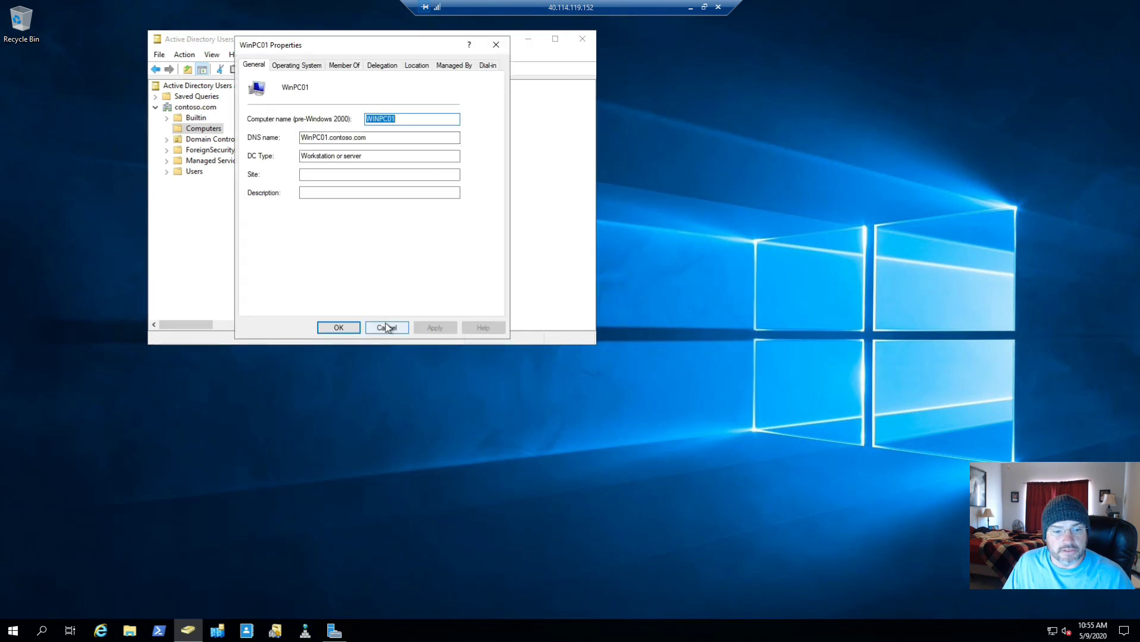
left_click(290, 65)
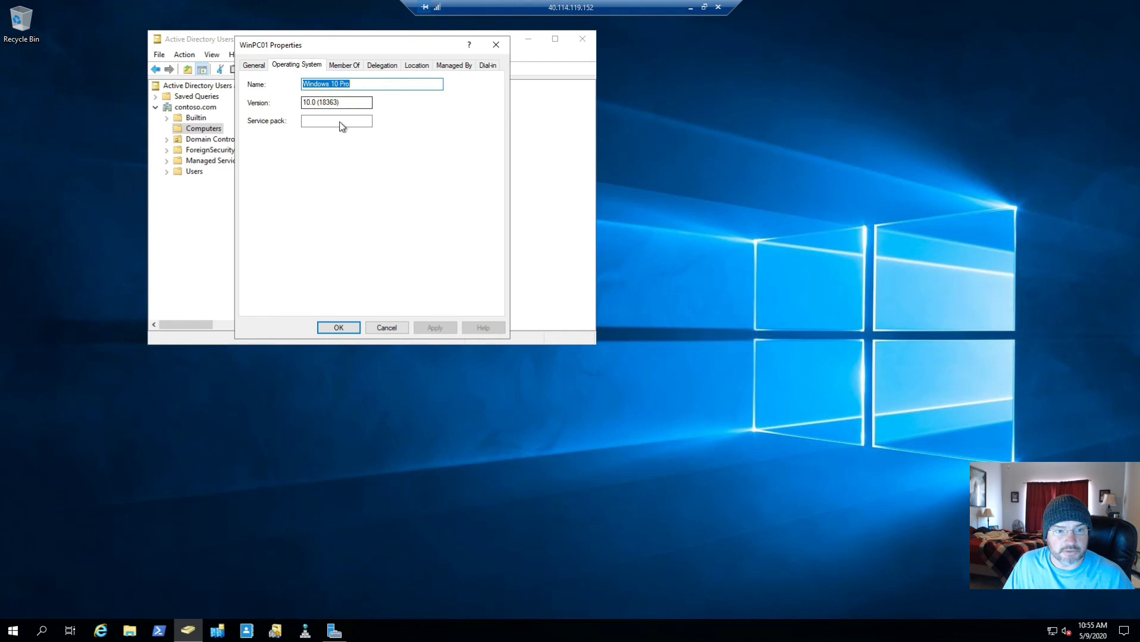
left_click(423, 66)
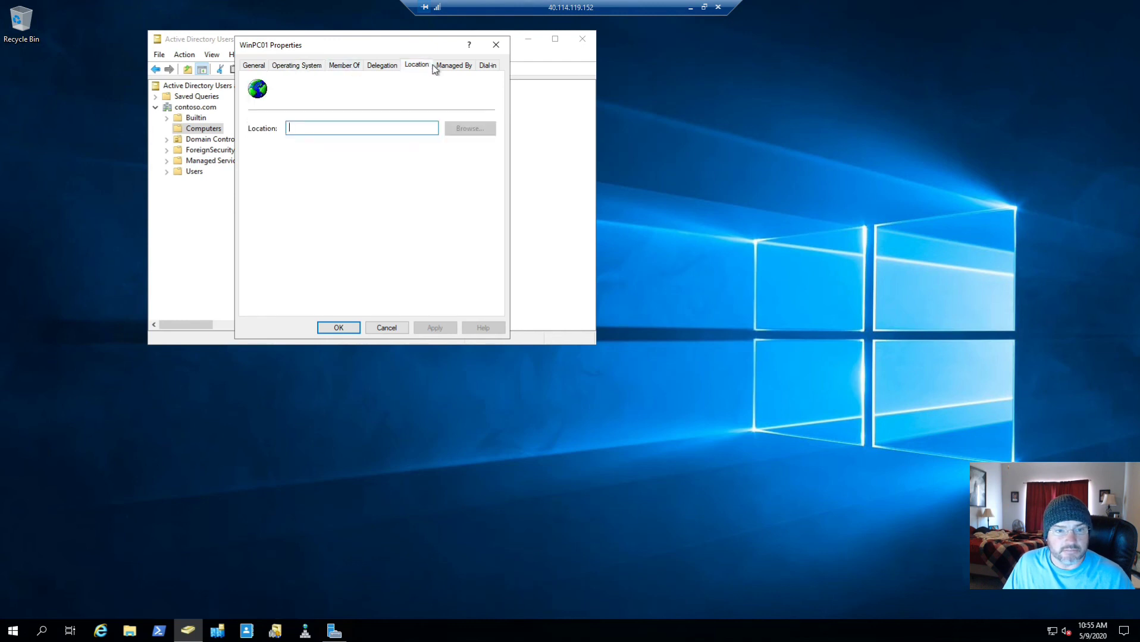
left_click(392, 329)
right_click(314, 103)
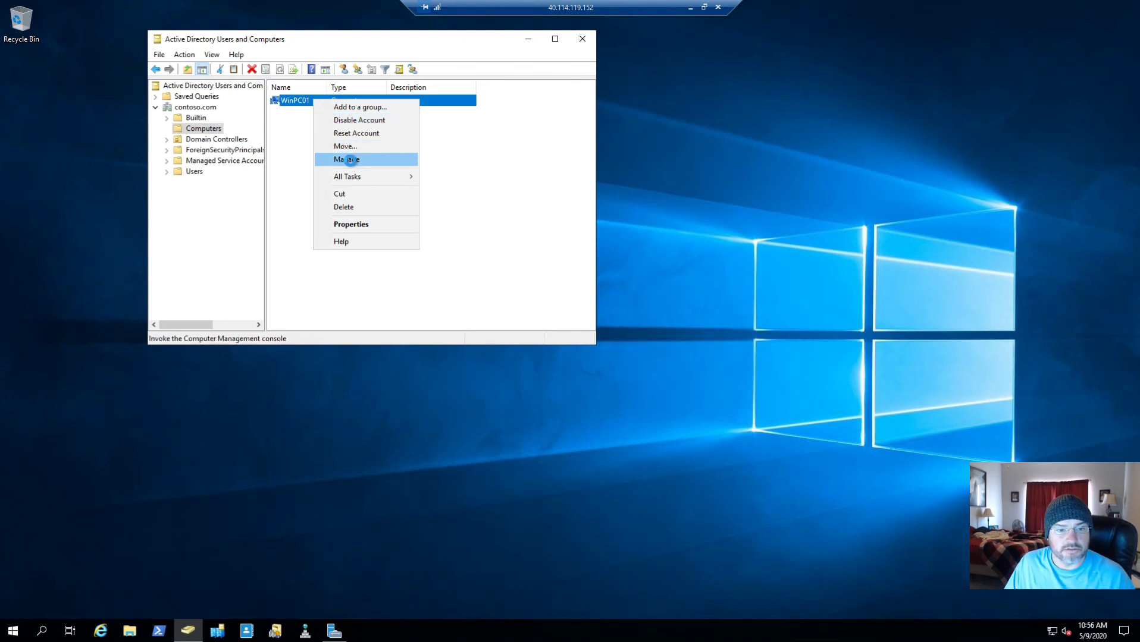
left_click(347, 159)
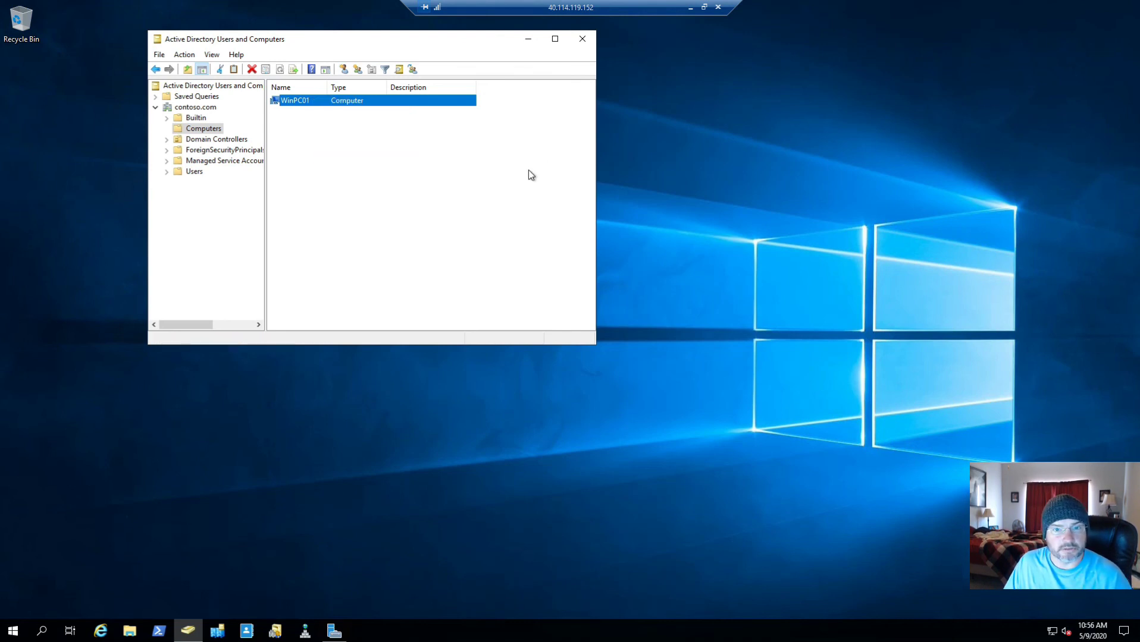